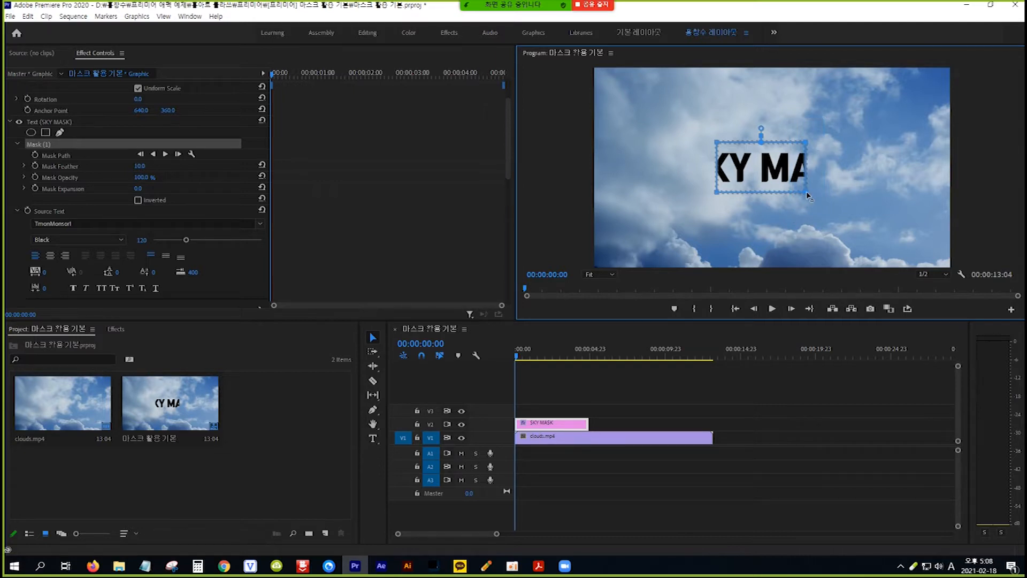
Widen the rectangular text mask to the right so it takes in the S of MASK
left_click_drag(808, 194, 838, 192)
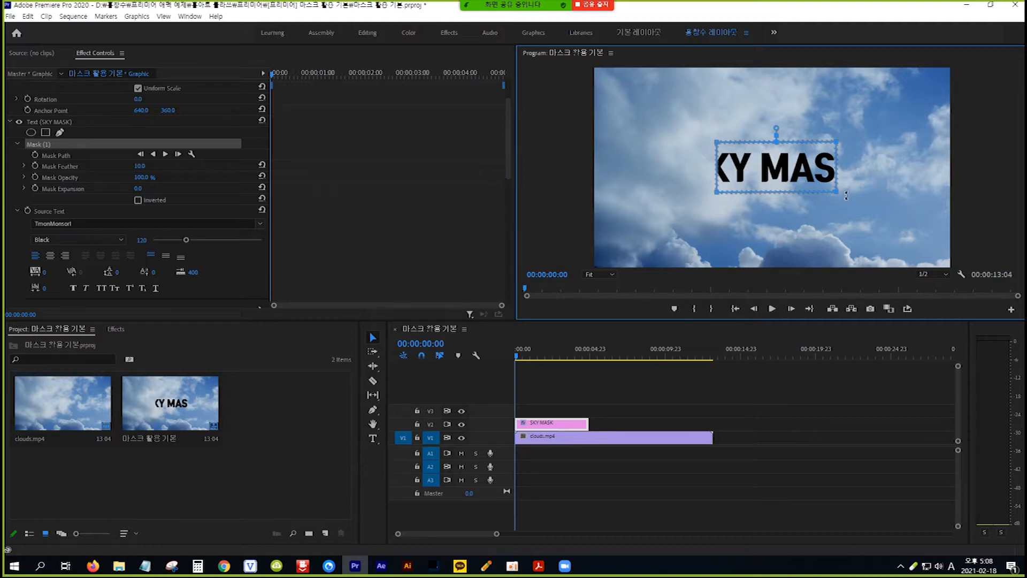
mouse_move(846, 195)
left_mouse_down()
mouse_move(851, 141)
mouse_move(856, 166)
mouse_move(836, 213)
mouse_move(846, 196)
left_mouse_up()
Set the SKY MASK text's horizontal position to 64 and turn on Position keyframing at 00:00:00:00
left_click(548, 427)
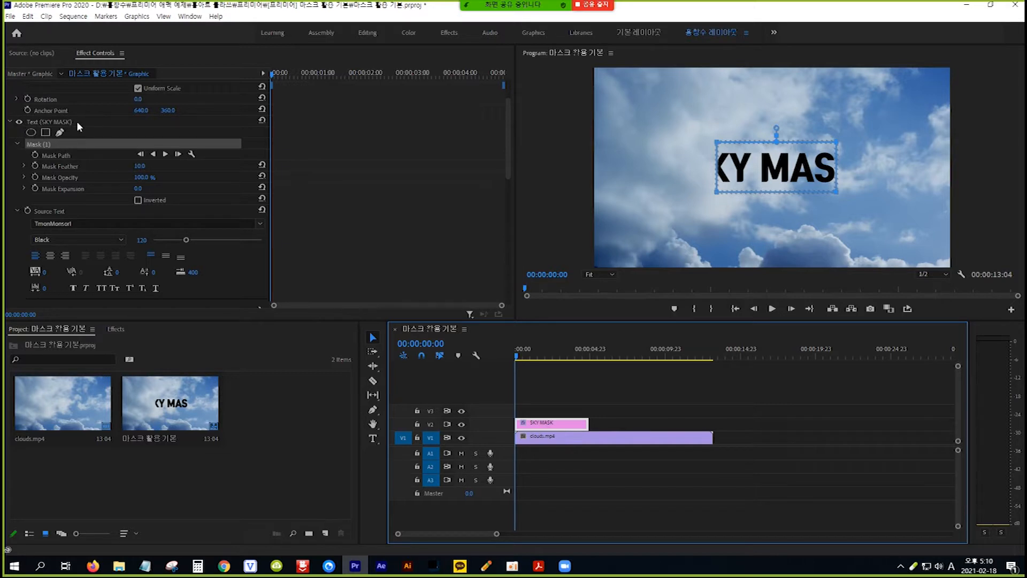
scroll(76, 121, "down", 5)
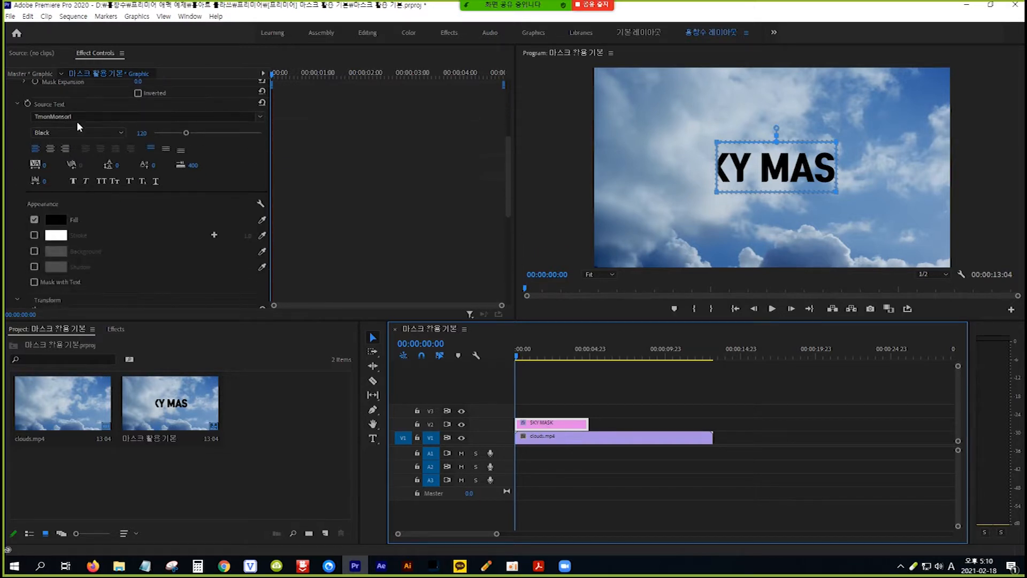
scroll(76, 121, "down", 3)
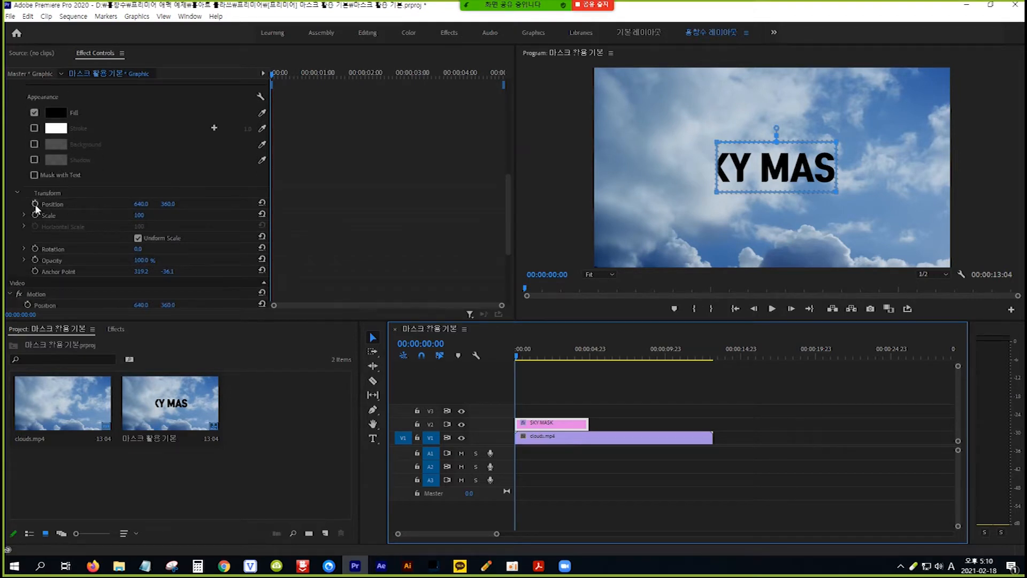
left_click(143, 205)
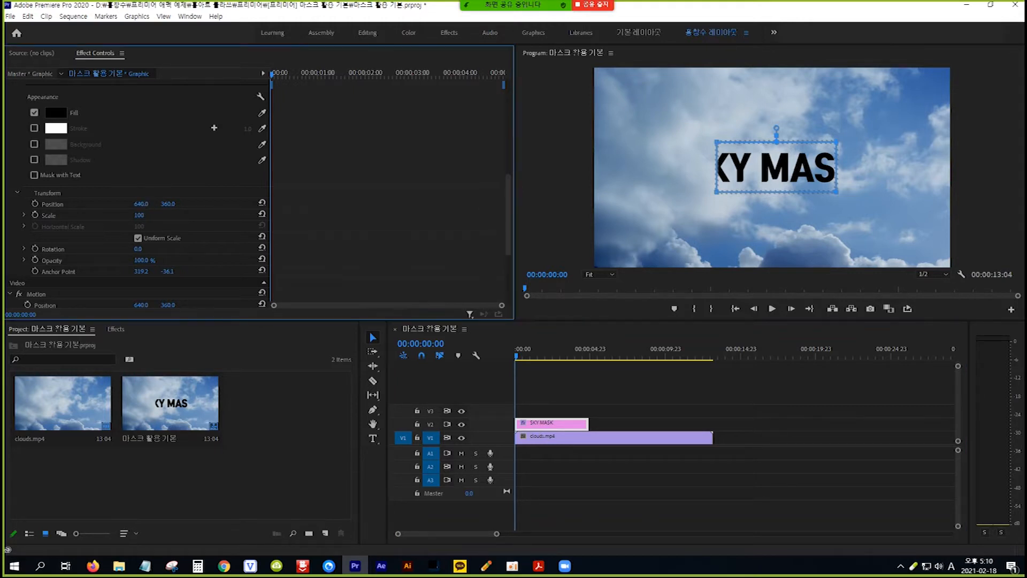
left_click(150, 202)
left_click(164, 216)
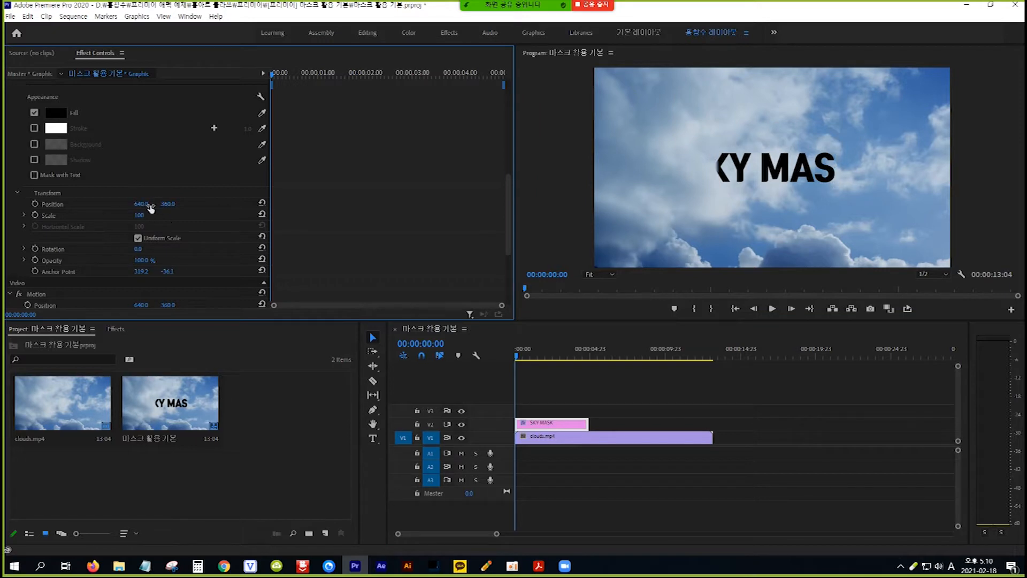
left_click(149, 203)
left_click(162, 213)
left_click_drag(143, 204, 0, 204)
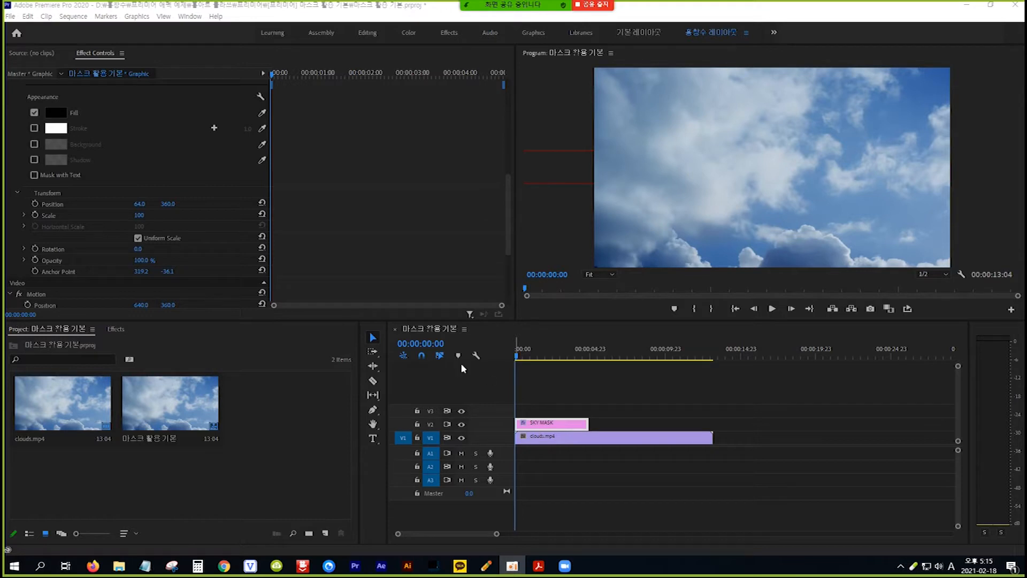
left_click(48, 203)
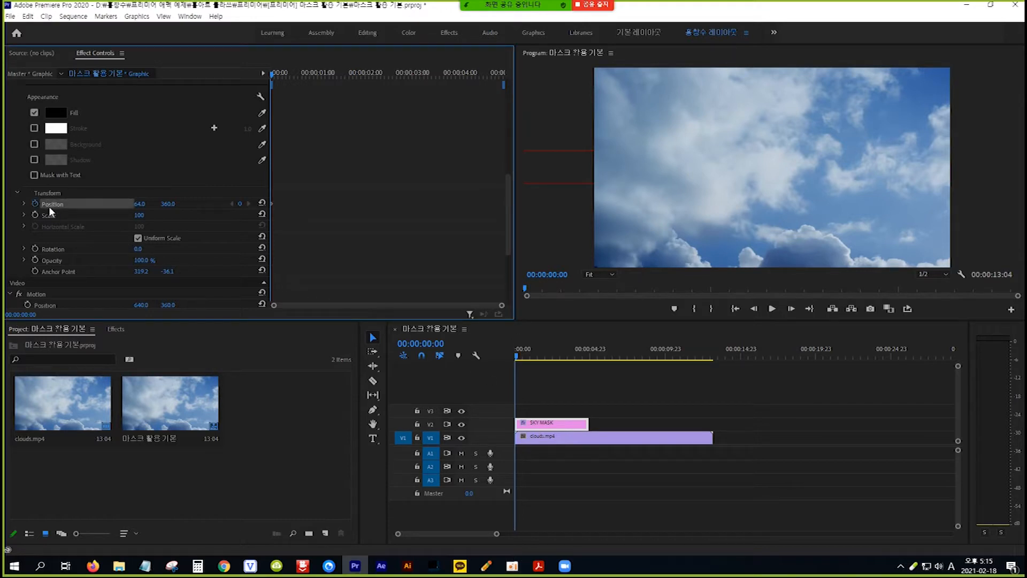
Add a second Position keyframe at 00:00:01:00 with the text's horizontal position set to 1231
left_click(430, 343)
type("100")
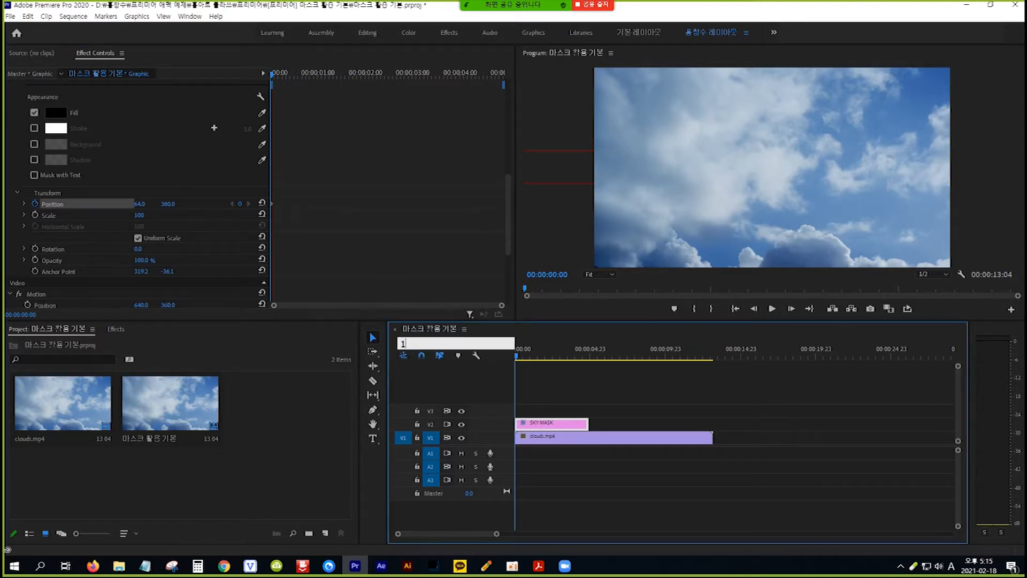
key("Return")
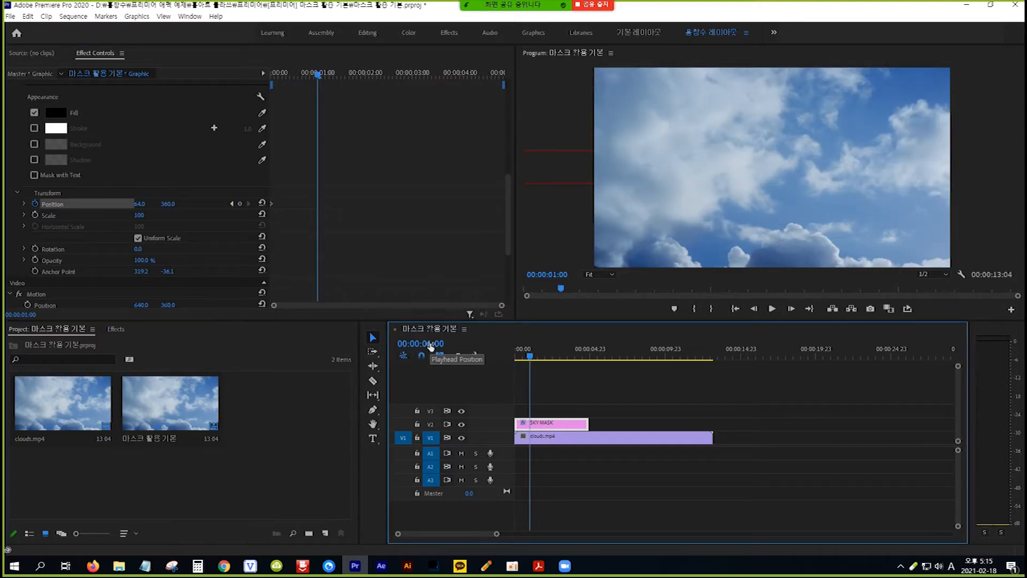
left_click(139, 205)
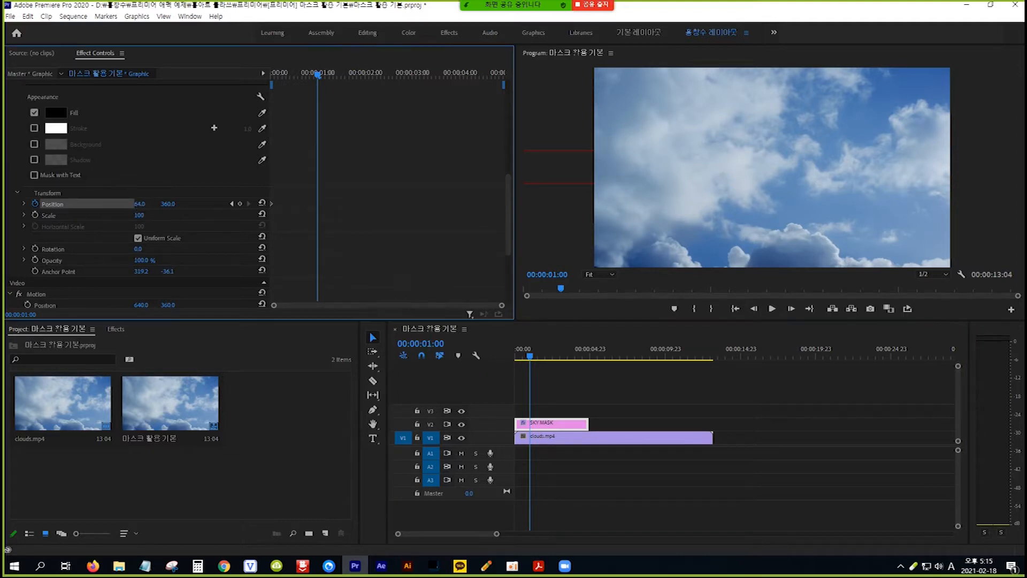
left_click(143, 205)
key("Return")
left_click_drag(137, 205, 737, 205)
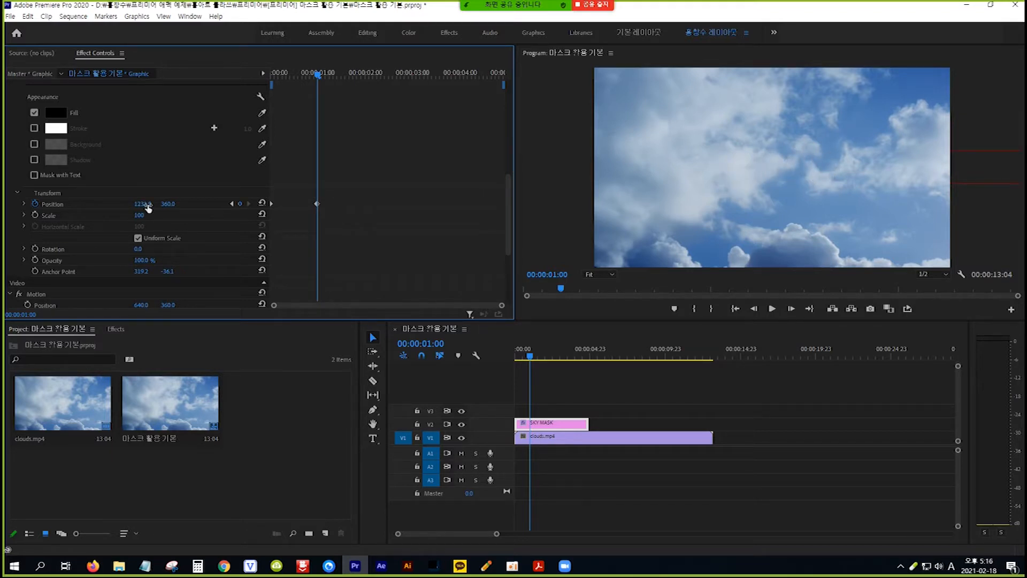
Play the text animation from the start and scrub back to 00:00:00:09 to check how the text moves through the mask
key("Home")
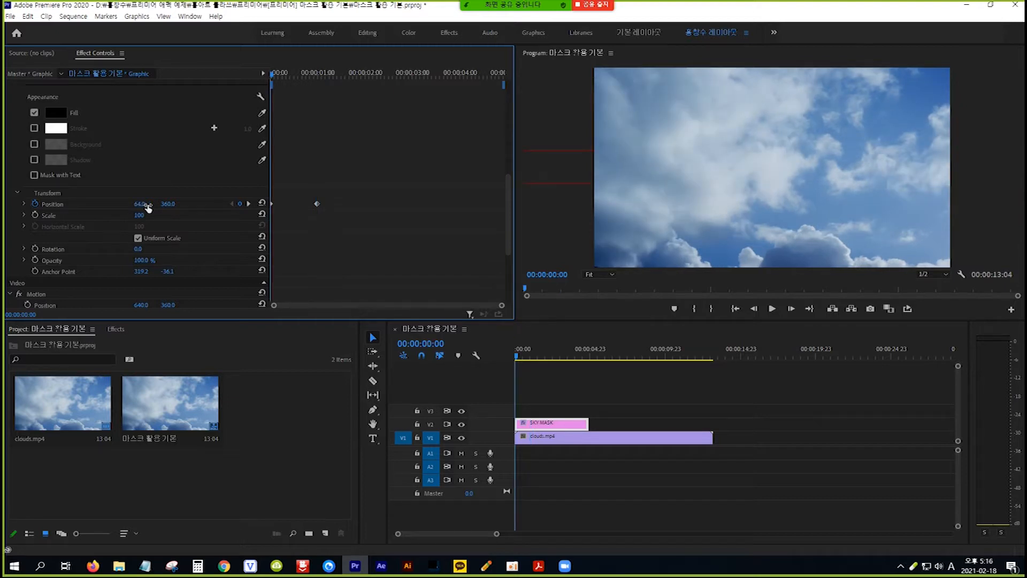
key("space")
key("space")
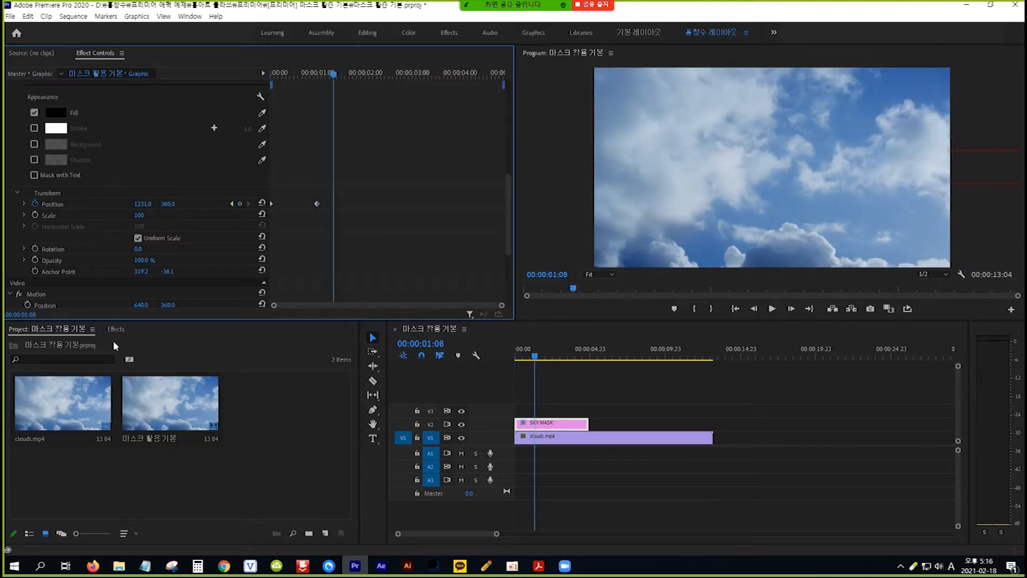
left_click(530, 357)
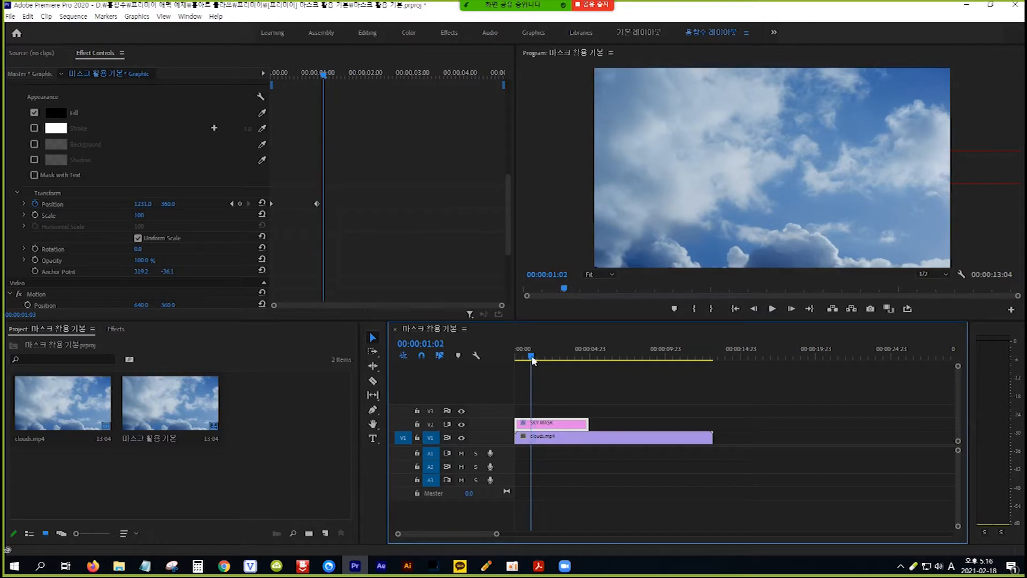
left_click_drag(530, 359, 523, 362)
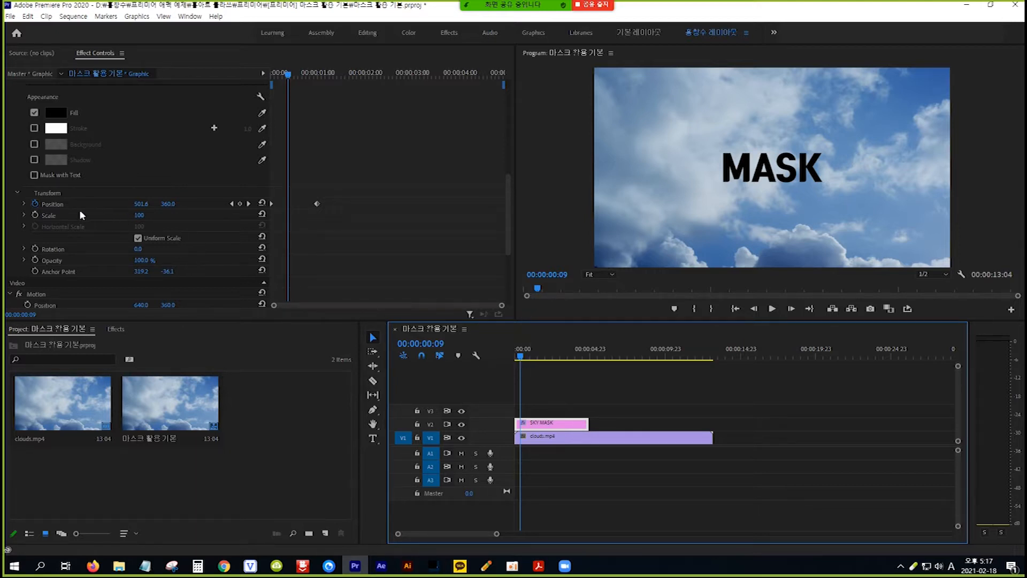
Remove the text's Position keyframes and delete its rectangular mask, Mask (1)
left_click(34, 203)
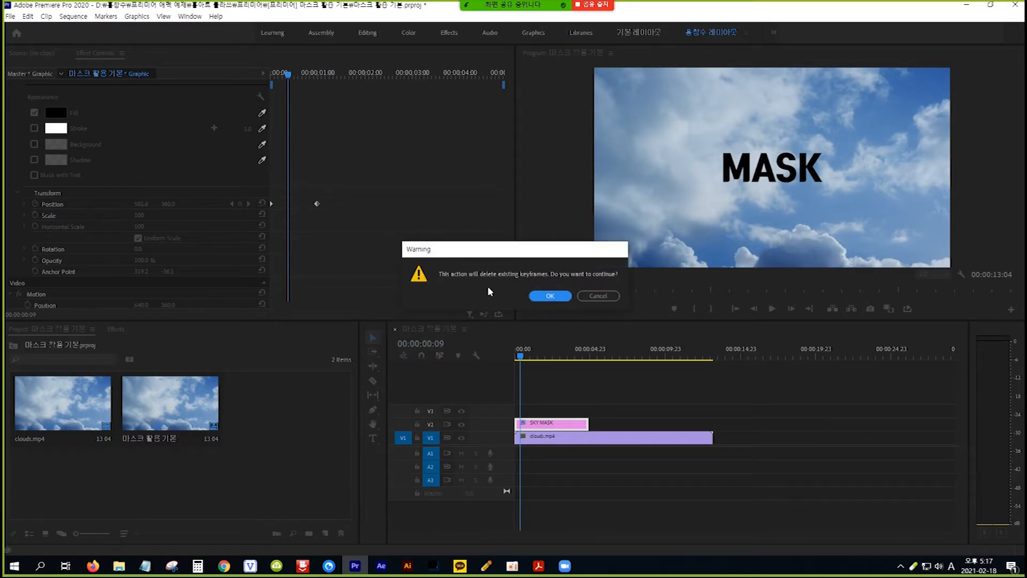
left_click(548, 297)
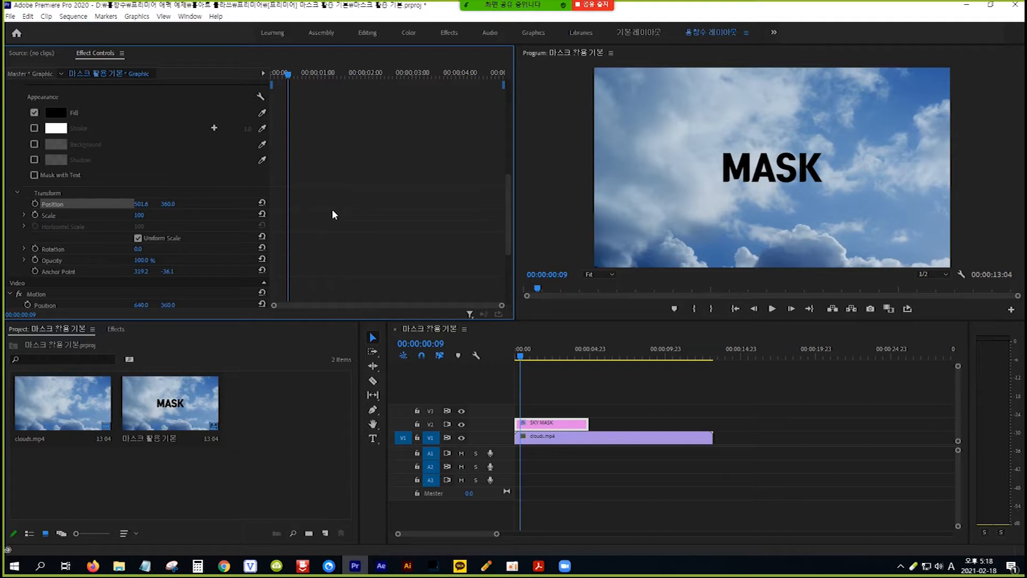
scroll(332, 214, "up", 4)
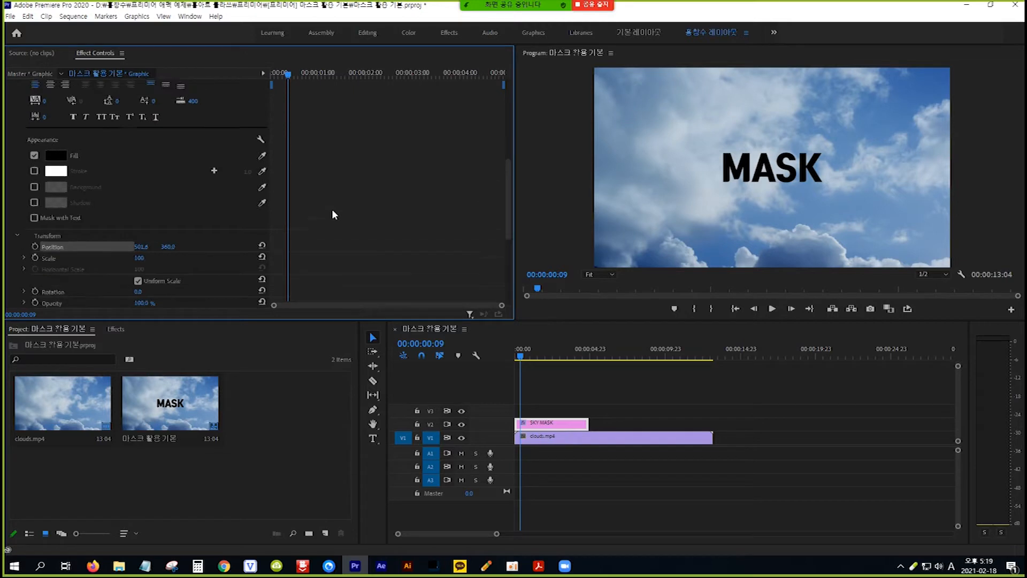
scroll(331, 214, "up", 3)
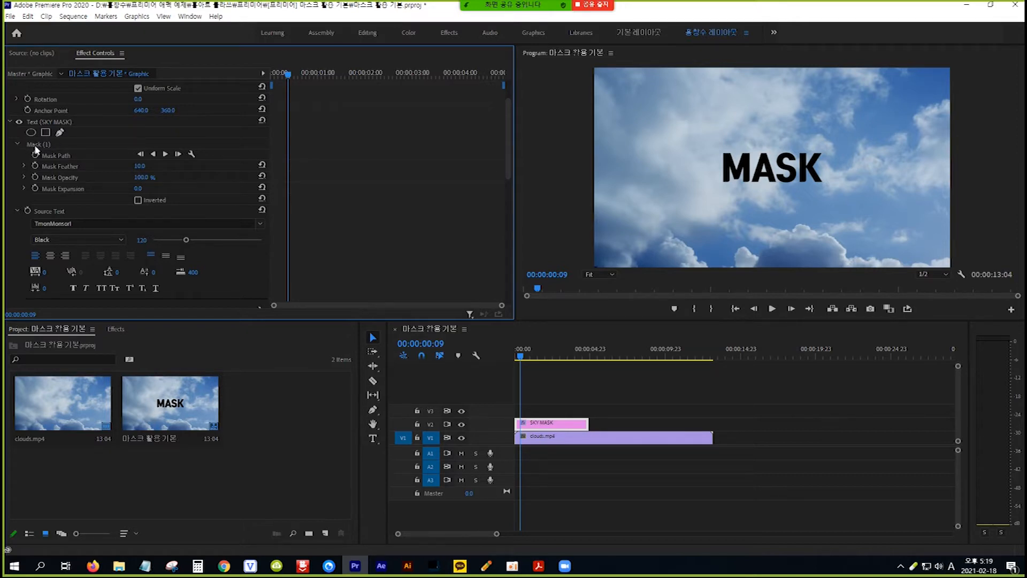
left_click(53, 142)
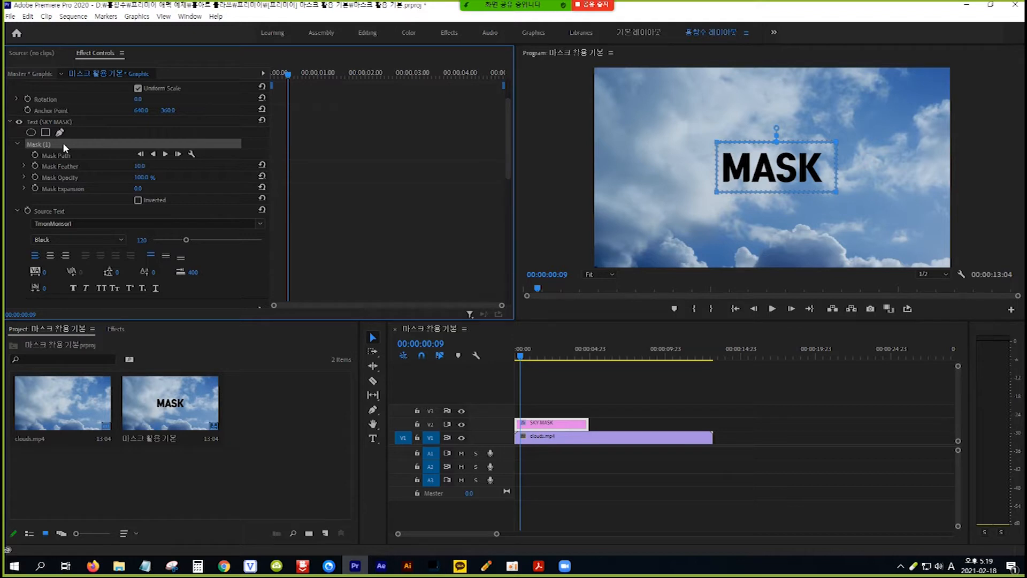
key("Delete")
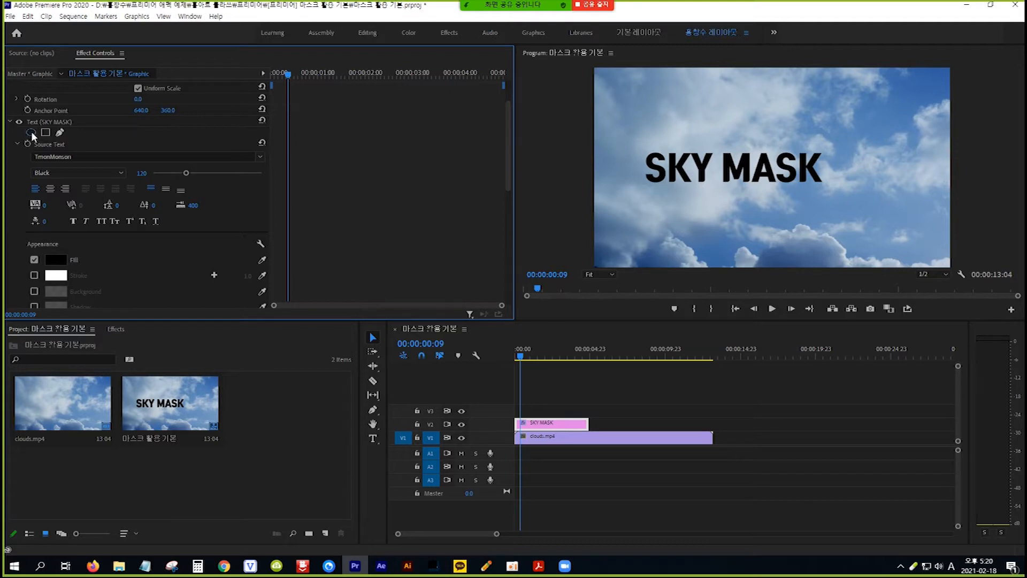
Add an ellipse mask to the text at the frame's left edge and turn on Mask Path keyframing at 00:00:00:00
left_click(31, 131)
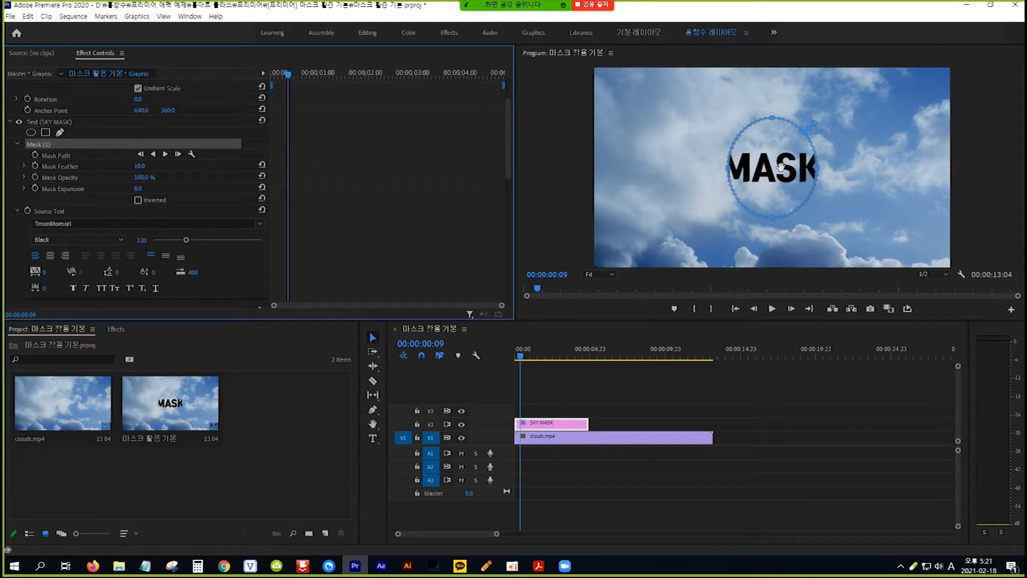
left_click_drag(780, 167, 603, 168)
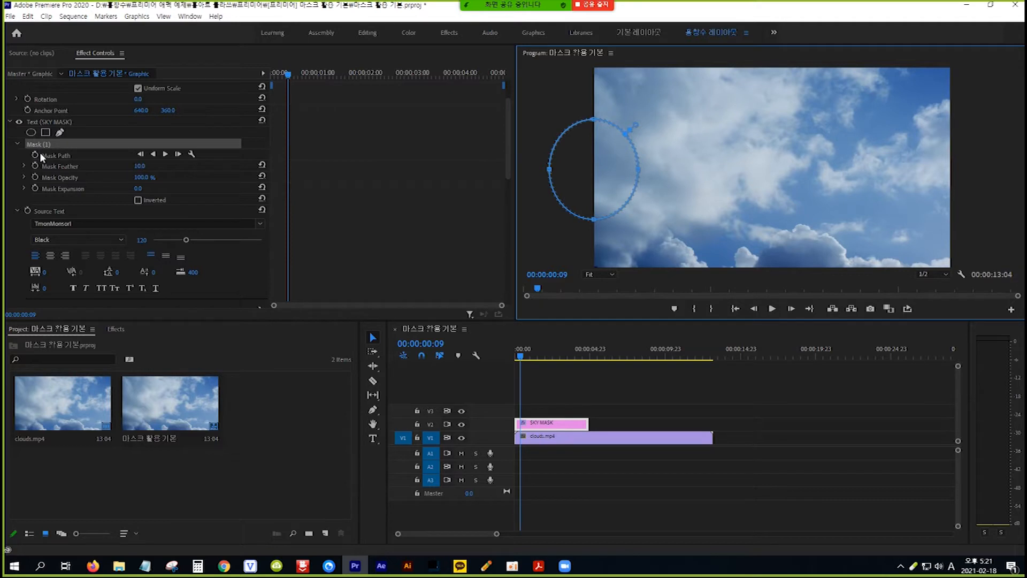
left_click(334, 164)
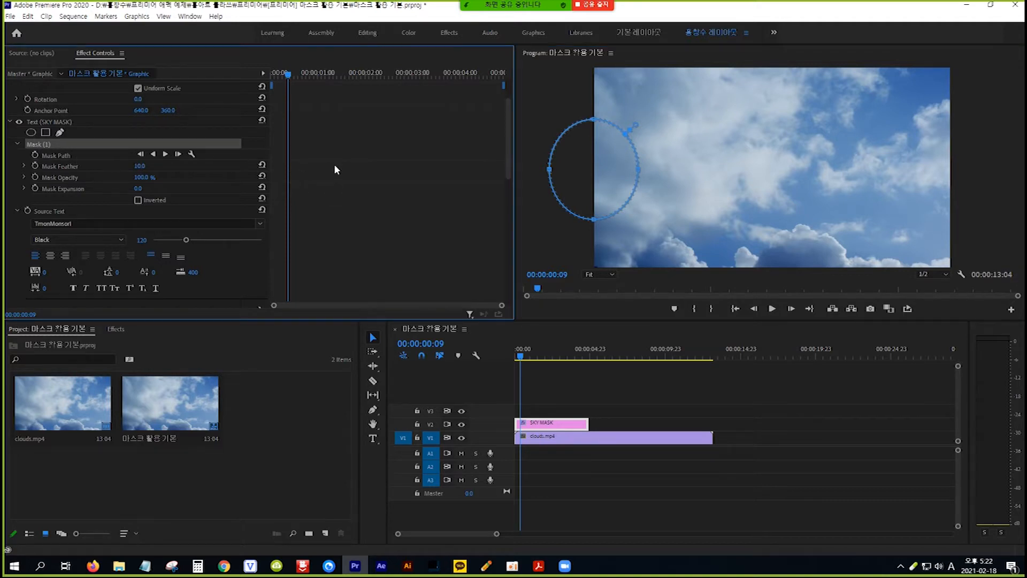
key("Home")
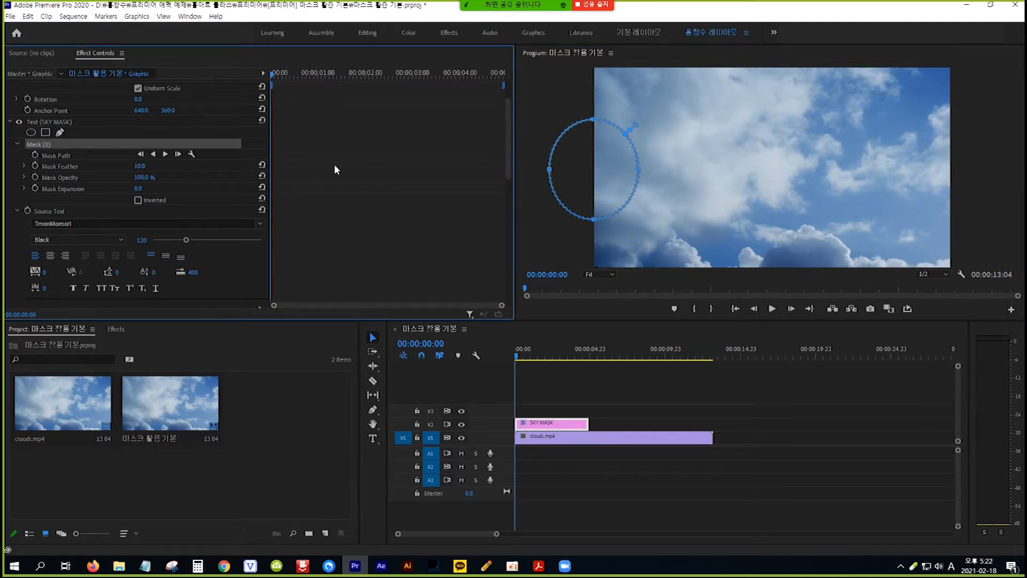
left_click(35, 155)
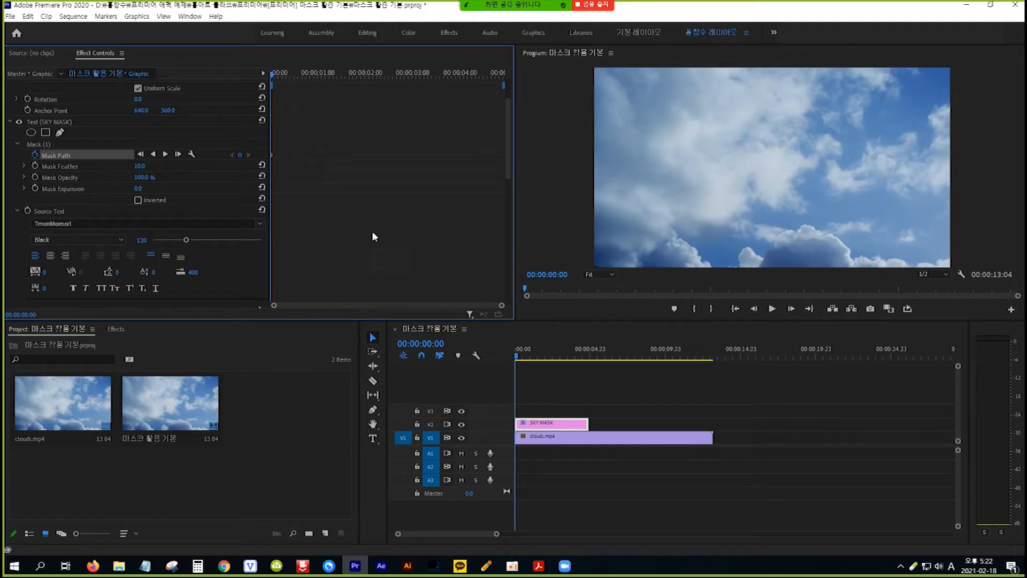
Add a Mask Path keyframe at 00:00:02:00 by moving the ellipse mask across the text to the right side of the frame
left_click(425, 344)
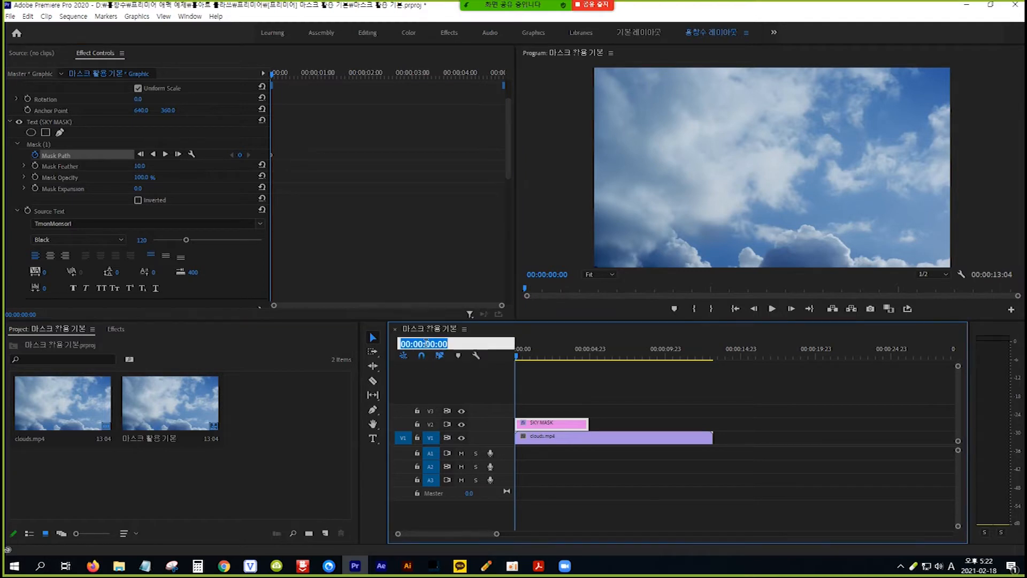
type("200")
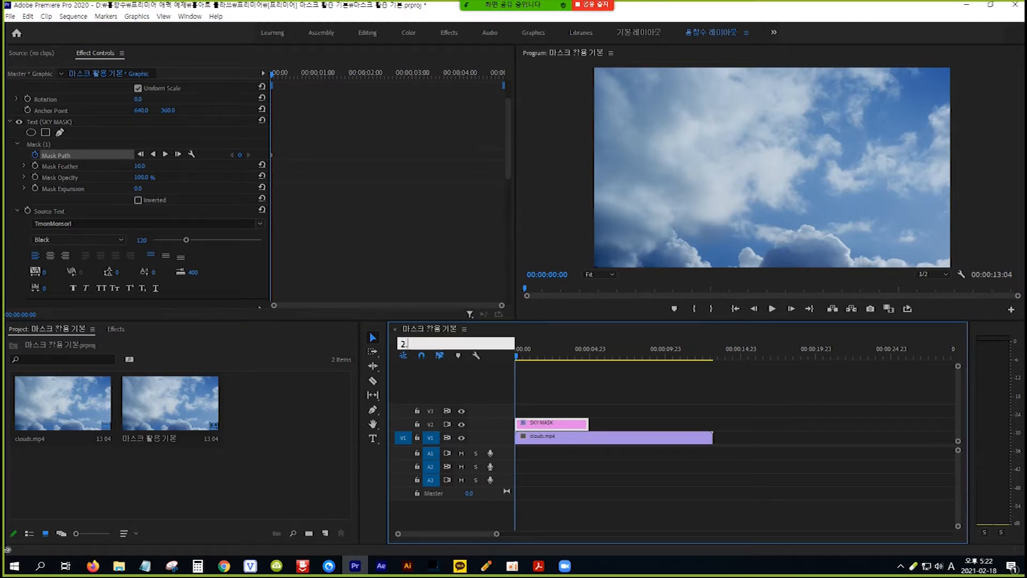
key("Return")
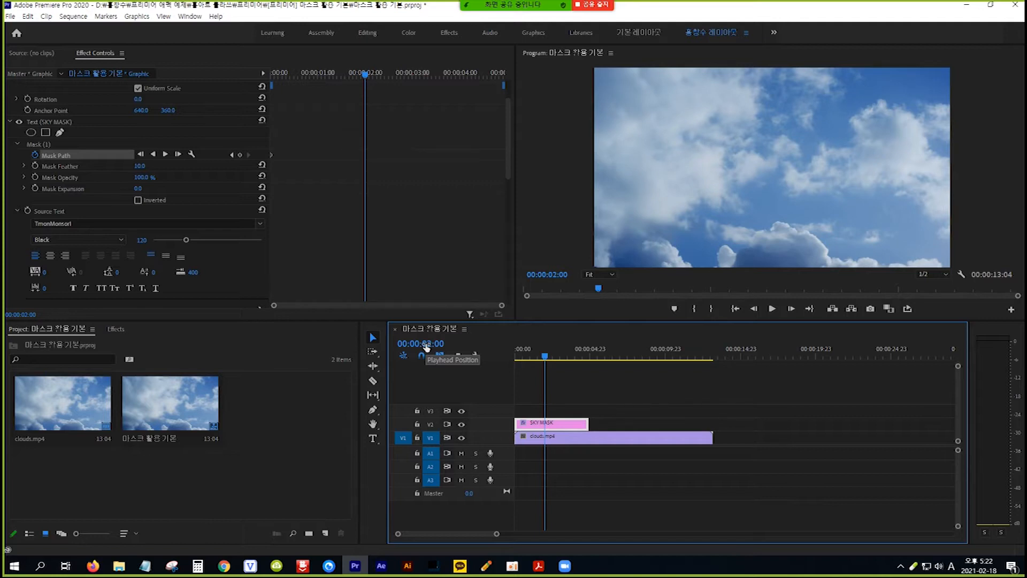
left_click(53, 142)
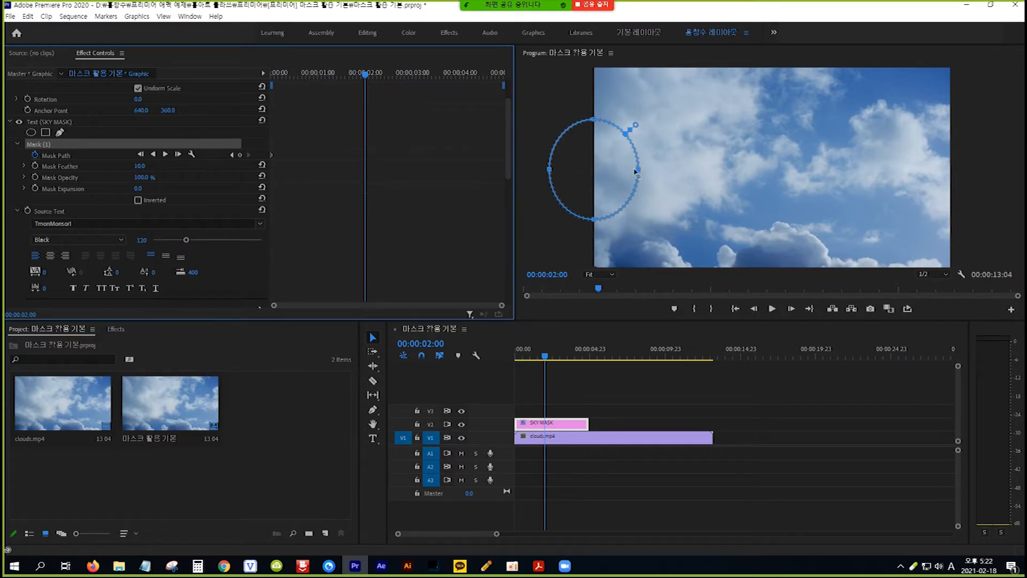
left_click_drag(606, 167, 897, 176)
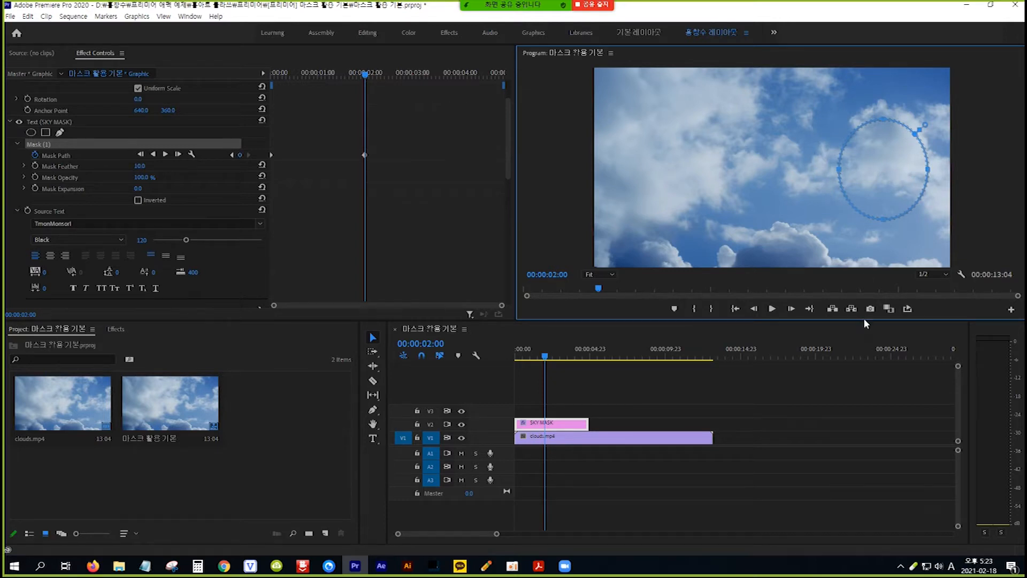
Deselect the clip and play the sequence from the start to review the moving ellipse mask
left_click(832, 375)
key("Home")
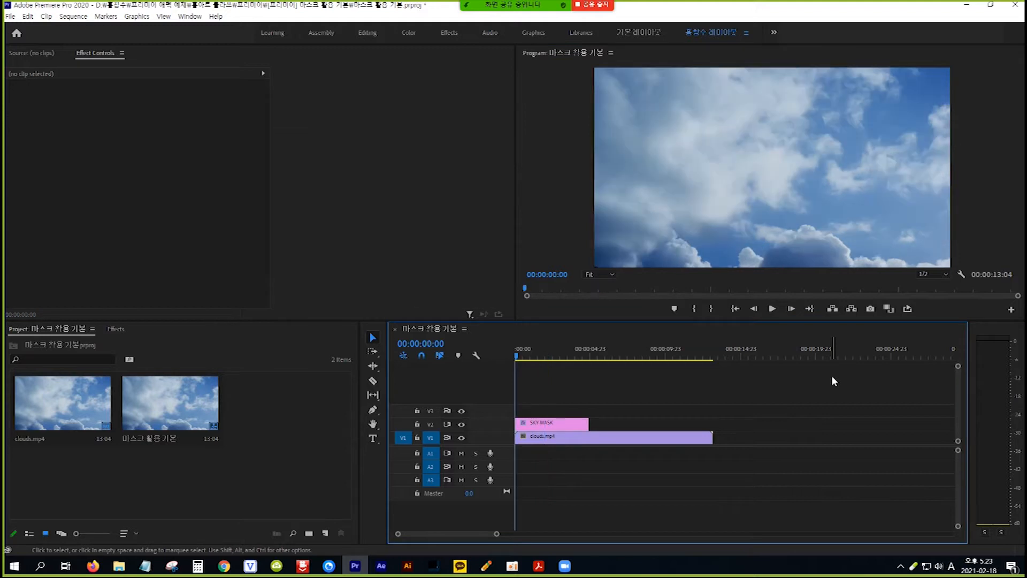
key("space")
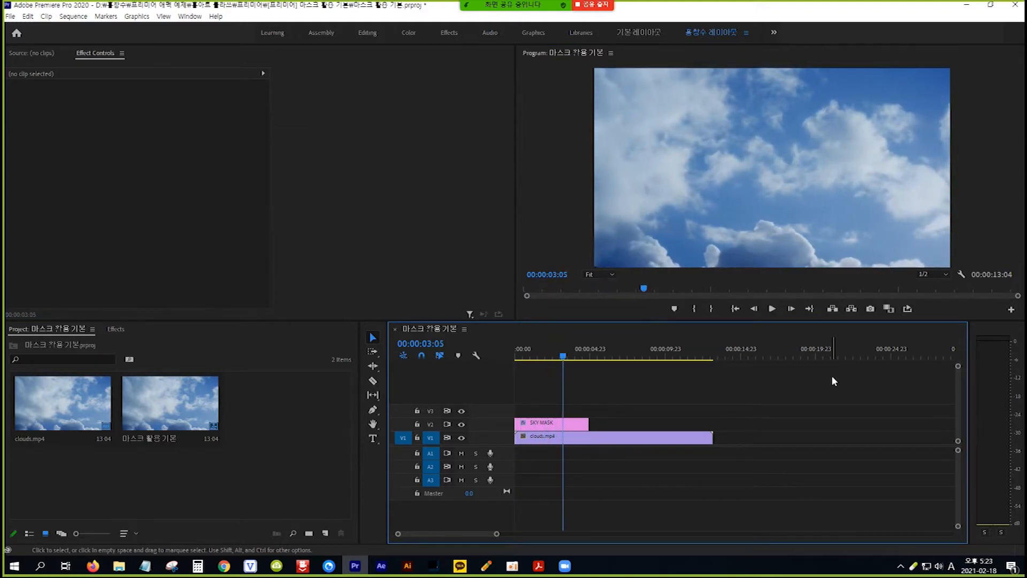
key("Home")
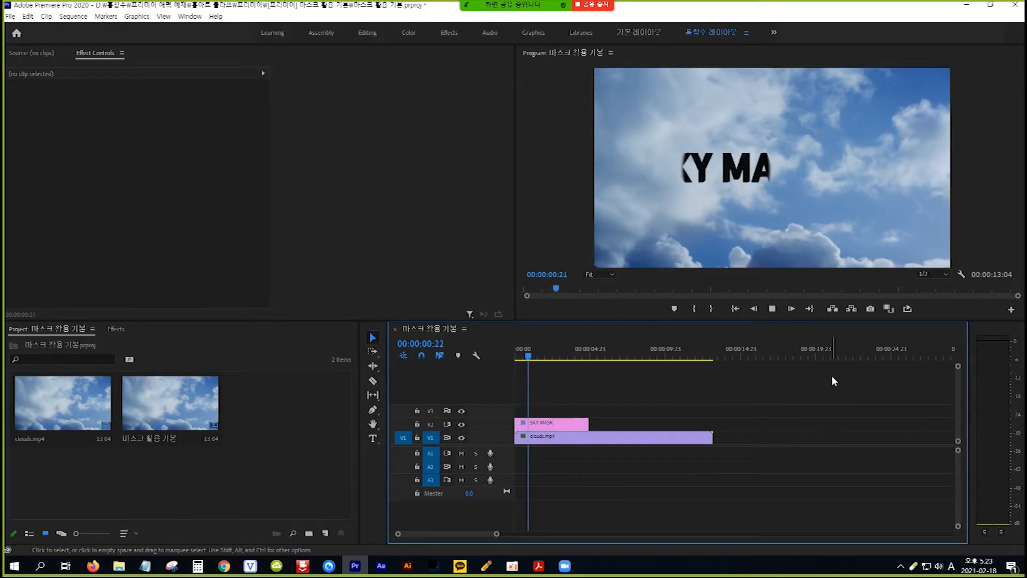
Replay the sequence from the start to review the ellipse mask sweeping across the title
key("space")
key("Home")
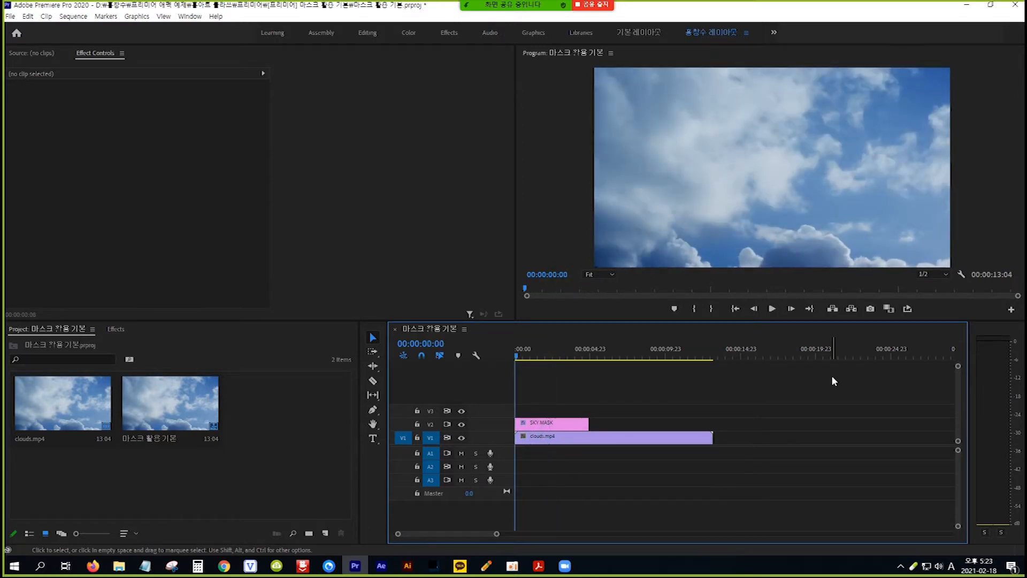
key("space")
key("space")
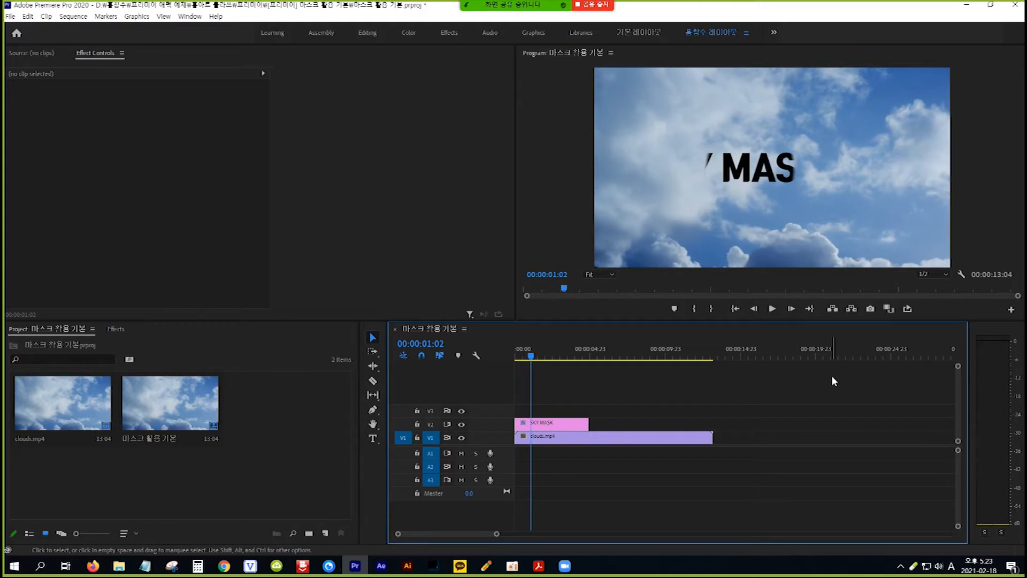
At 00:00:02:05, widen the ellipse mask leftward around the whole SKY MASK title and shift that Mask Path keyframe near the clip's end
left_click(571, 427)
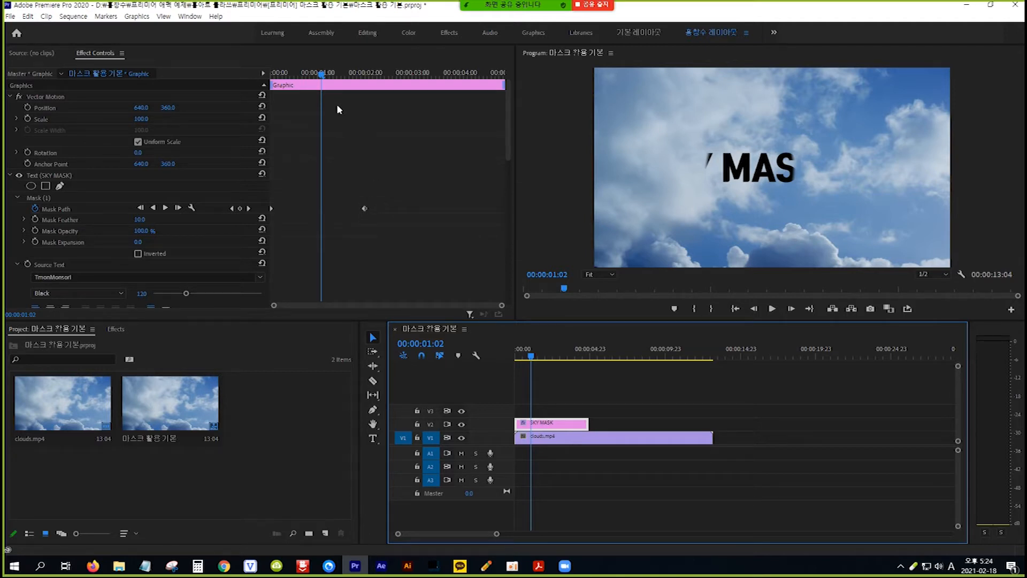
left_click(324, 75)
left_click_drag(324, 75, 376, 80)
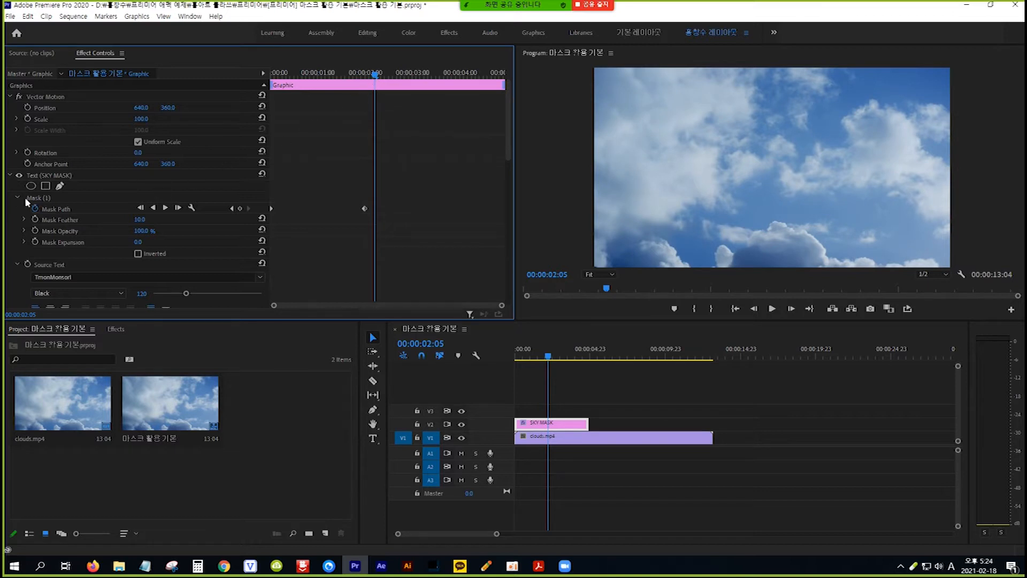
left_click(66, 198)
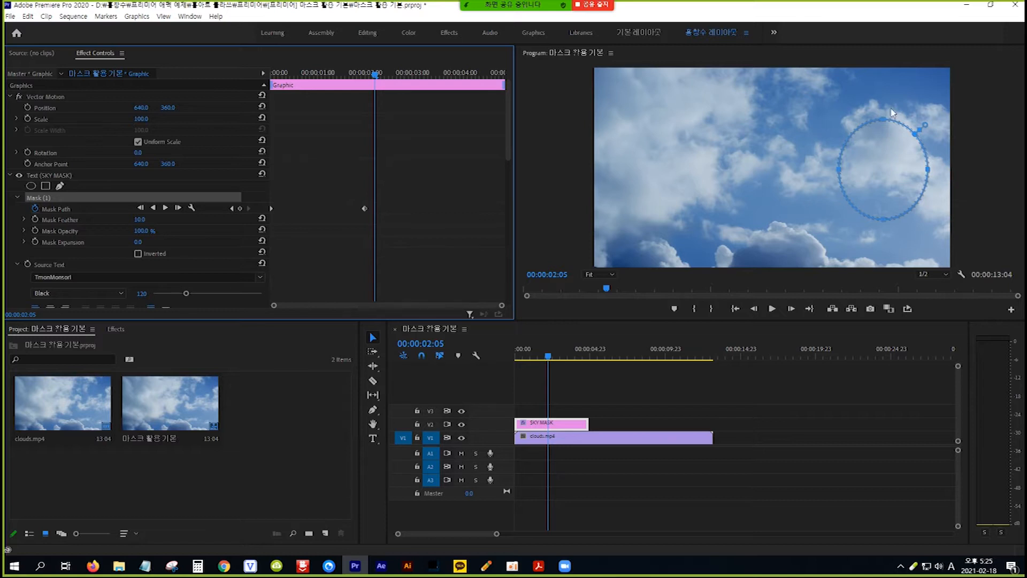
left_click(815, 98)
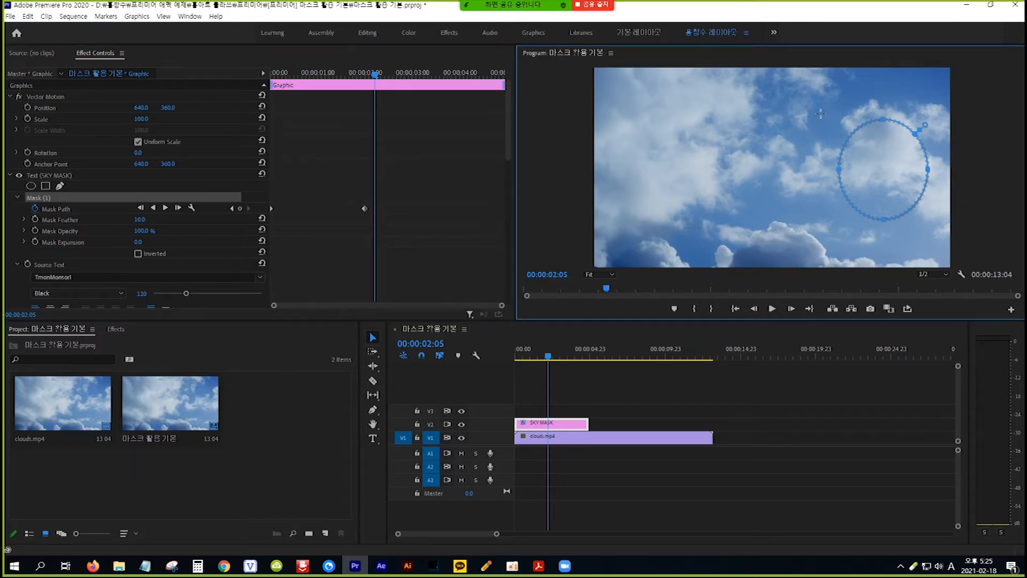
left_click_drag(838, 151, 901, 240)
left_click_drag(840, 173, 609, 177)
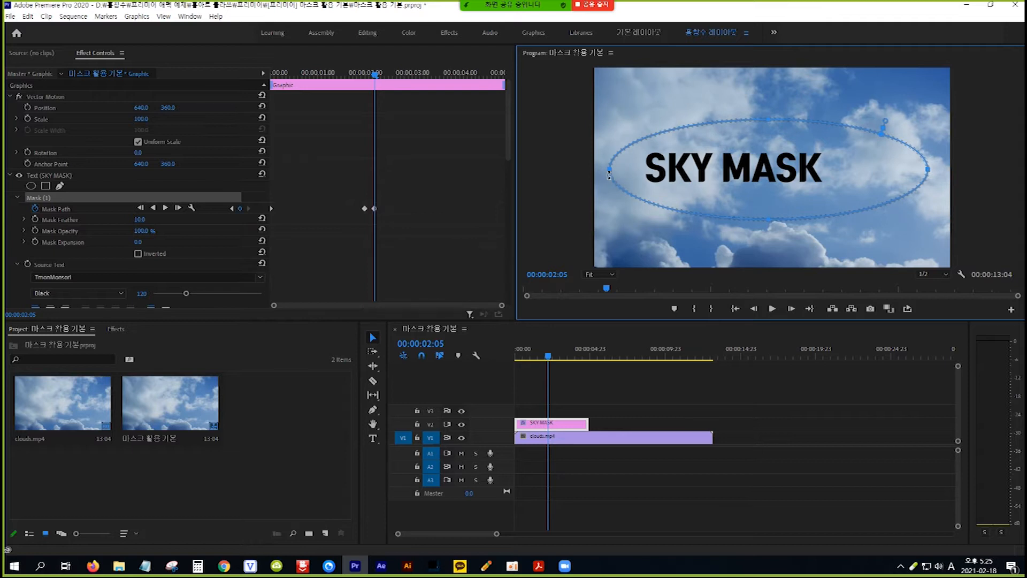
left_click(374, 209)
left_click_drag(375, 209, 492, 209)
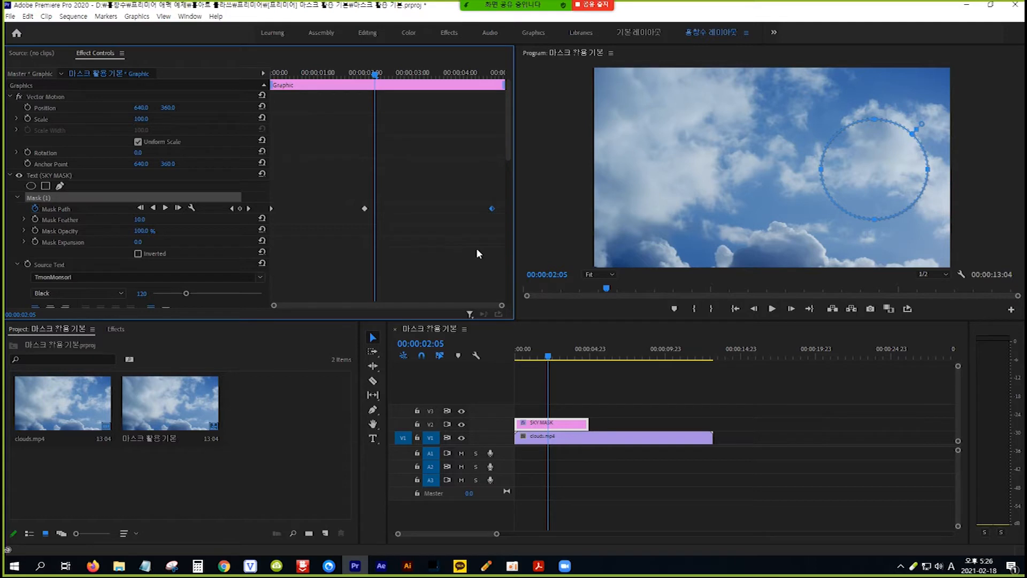
Play the sequence from the start to review the mask sweep and the full title reveal
key("Home")
key("space")
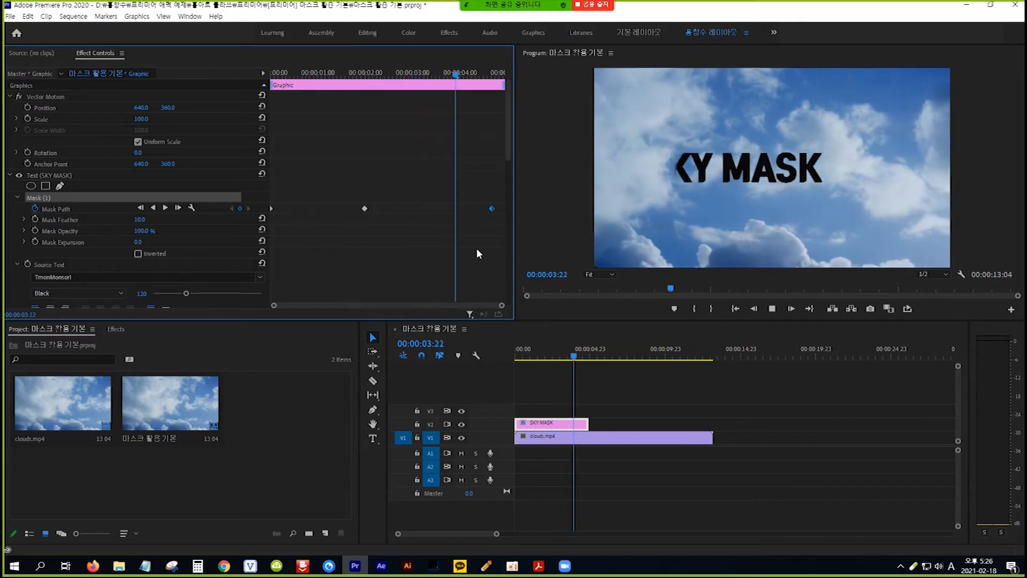
key("space")
key("Home")
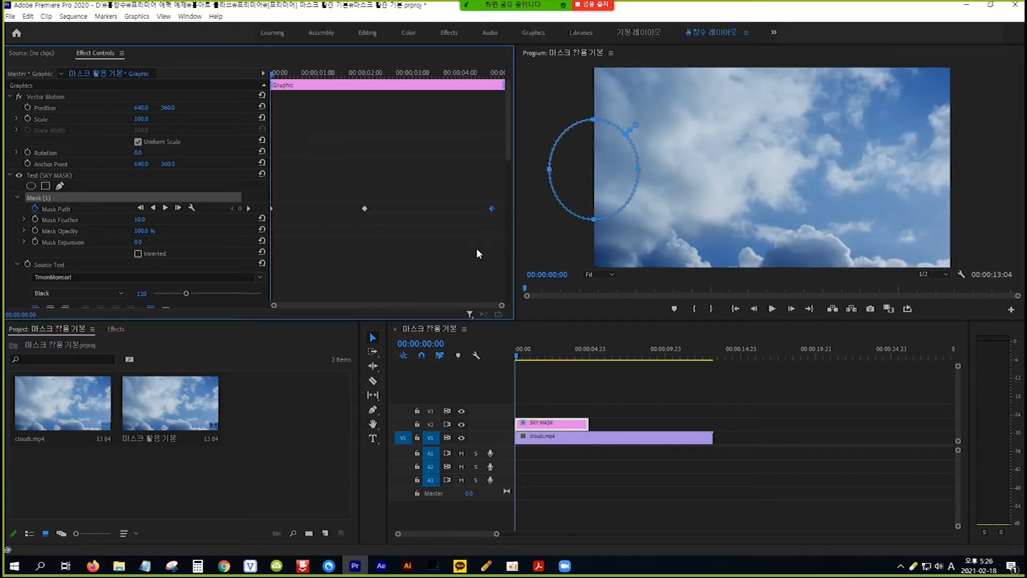
key("space")
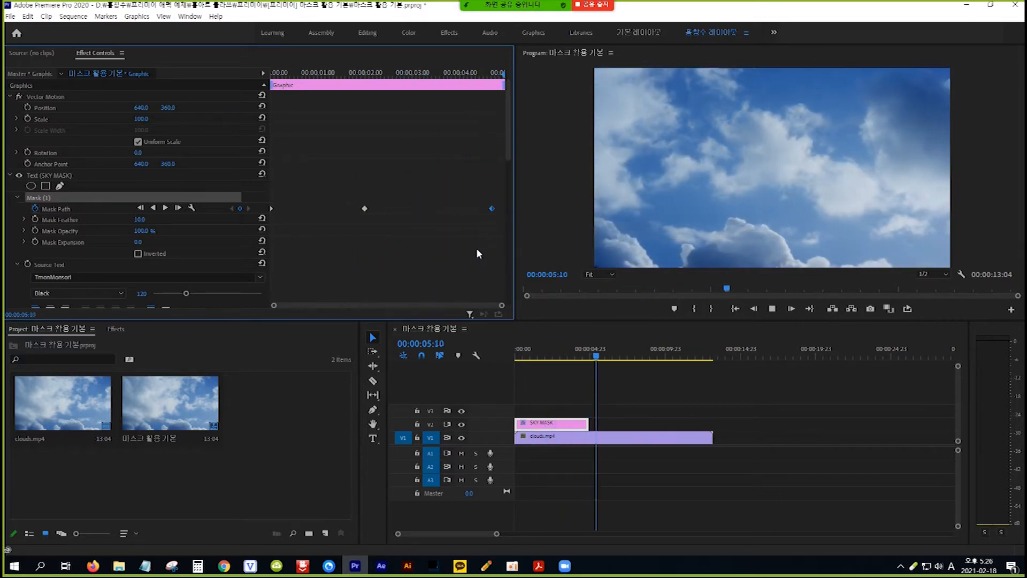
key("space")
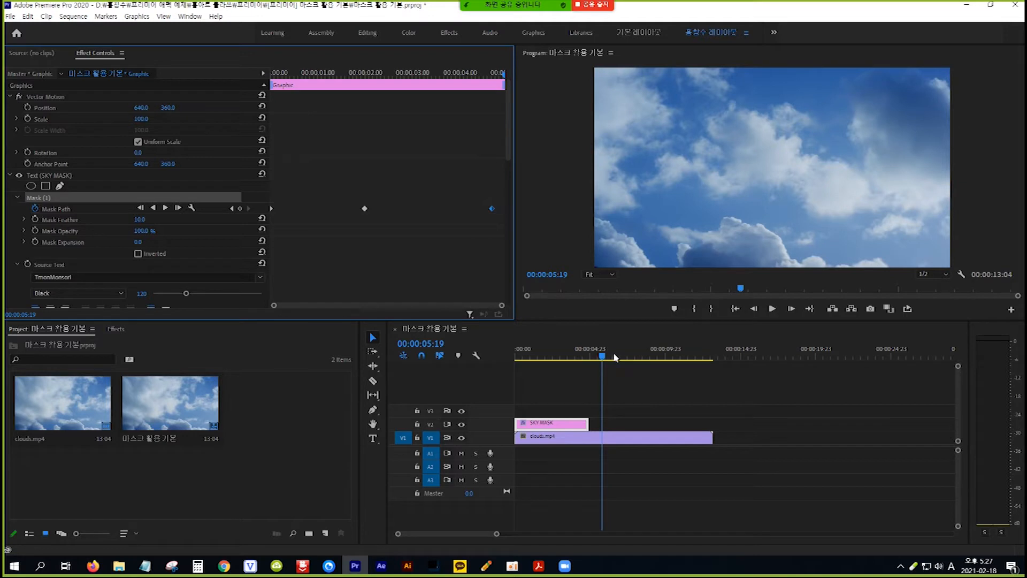
At 00:00:01:01, compare the text mask's edge at a Mask Feather of 0, and set Mask Feather to 55
left_click(585, 356)
left_click_drag(585, 355, 528, 361)
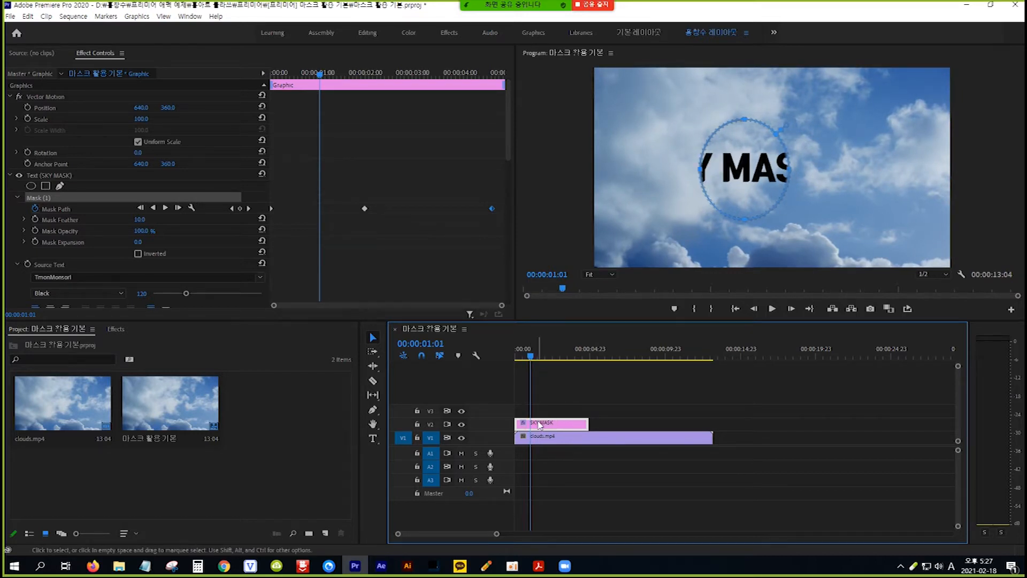
left_click(140, 220)
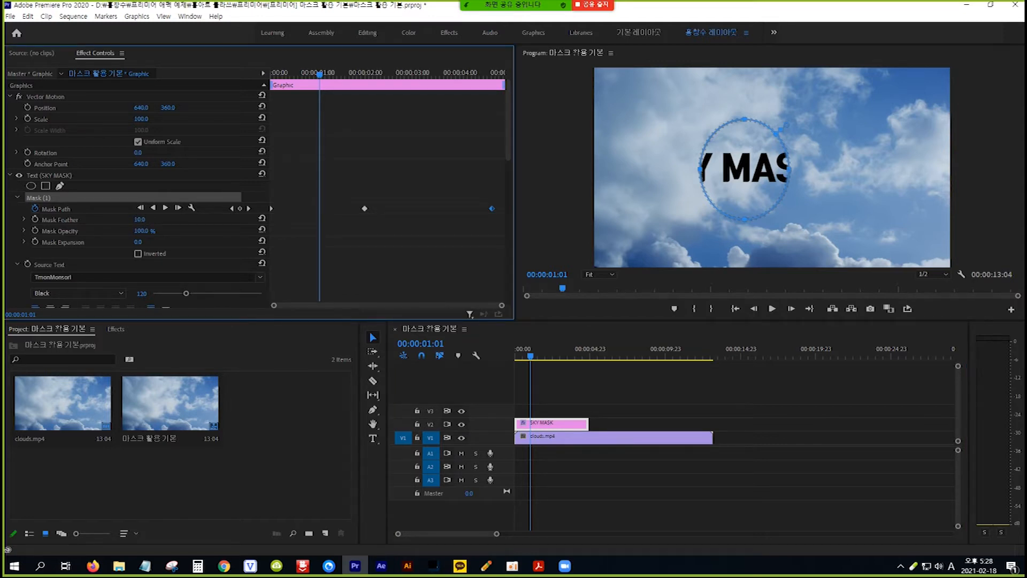
left_click(140, 219)
type("20")
key("Return")
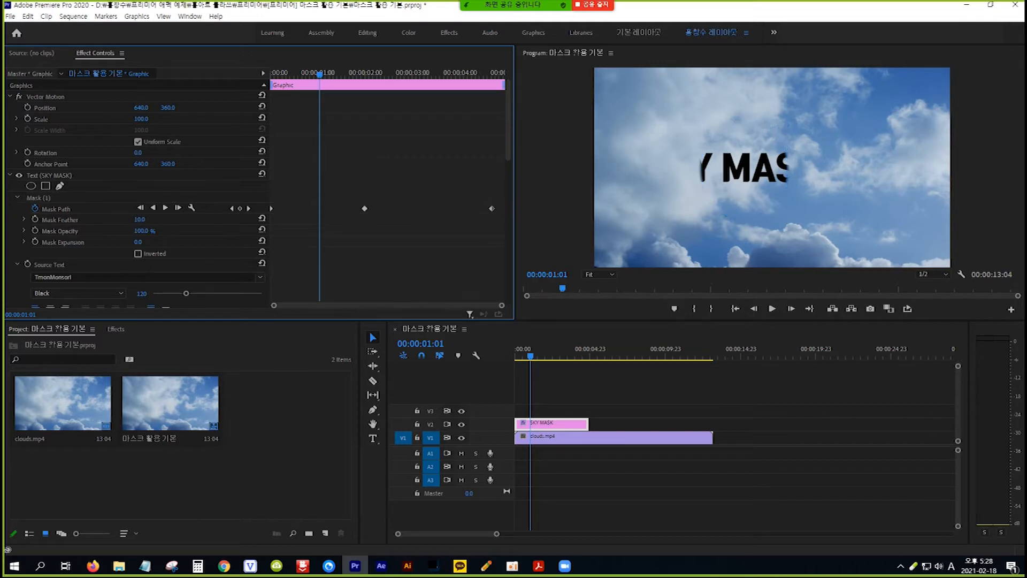
mouse_move(139, 219)
left_mouse_down()
mouse_move(194, 219)
mouse_move(125, 219)
left_mouse_up()
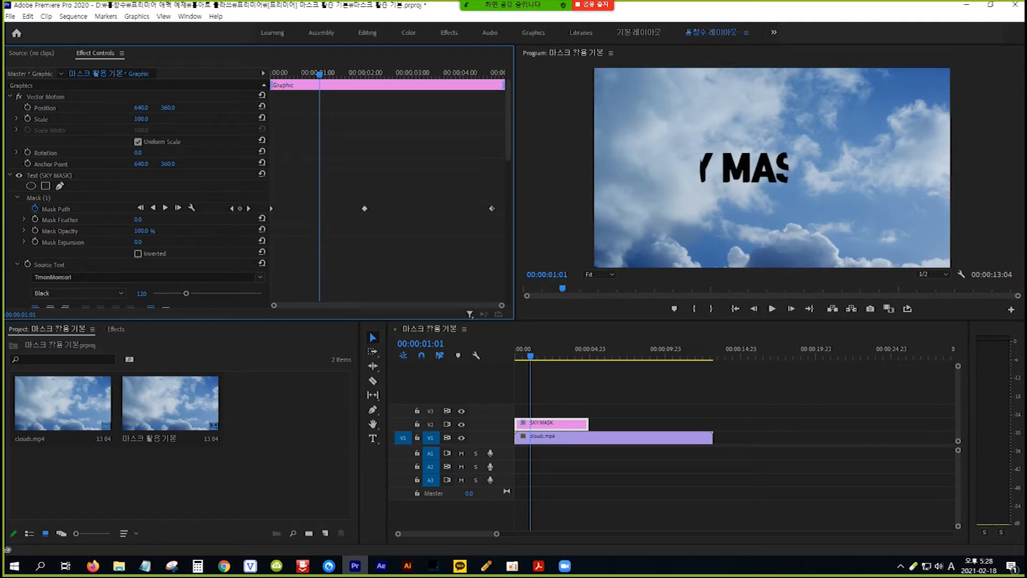
left_click_drag(126, 219, 151, 220)
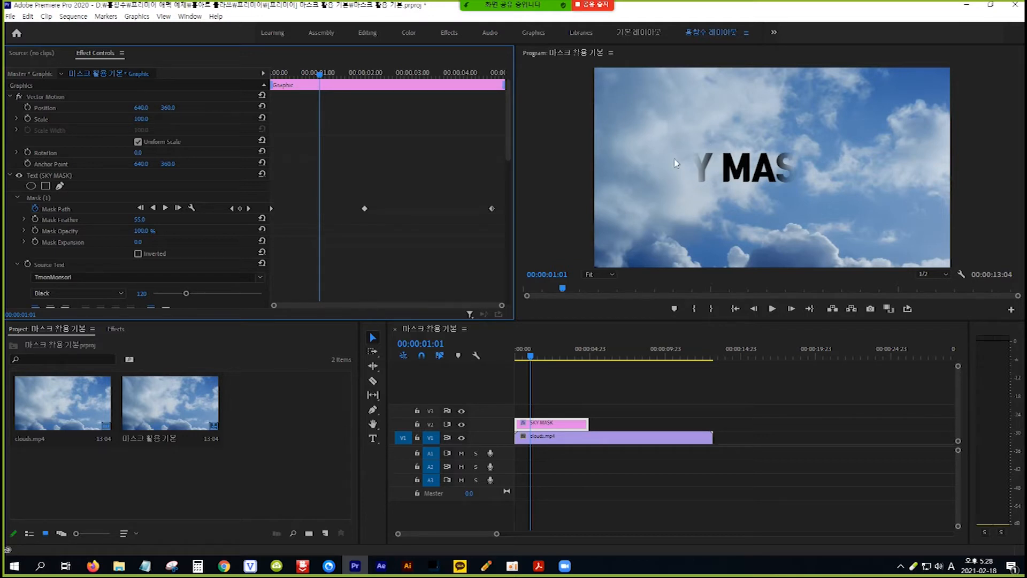
left_click(698, 188)
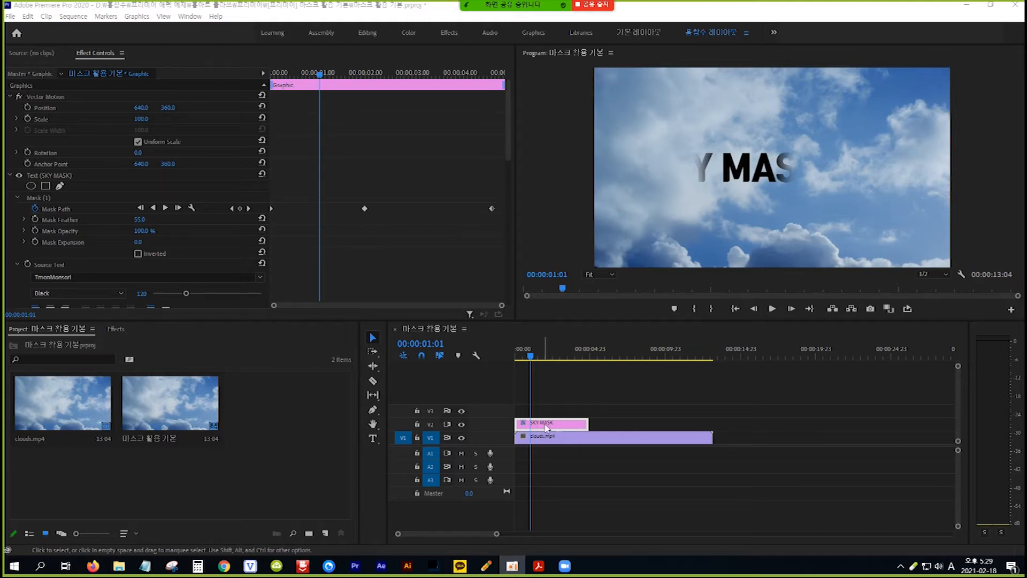
Delete the SKY MASK clip, import 나비.png and place it on V2 at the start of the sequence
left_click(564, 428)
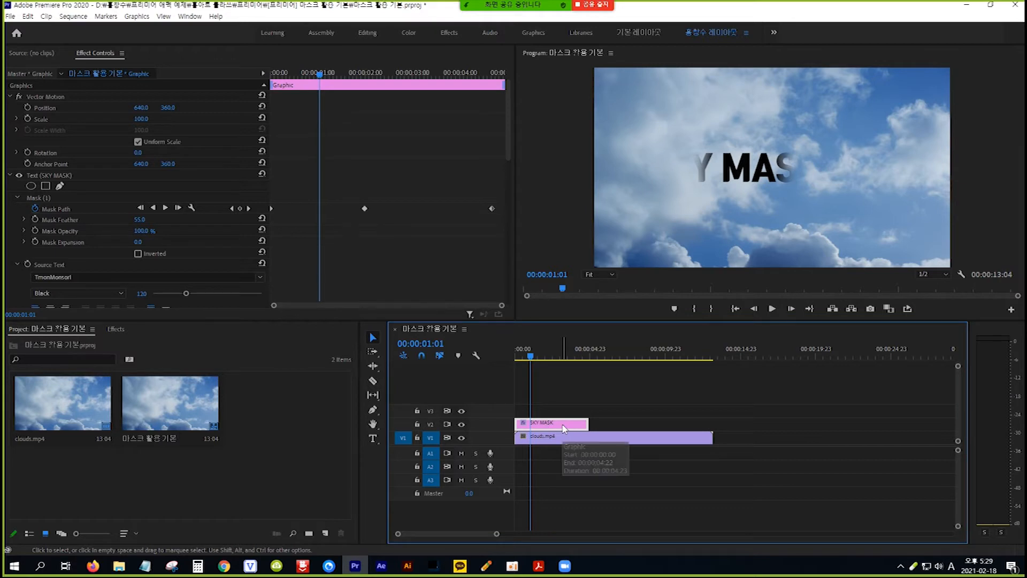
key("Delete")
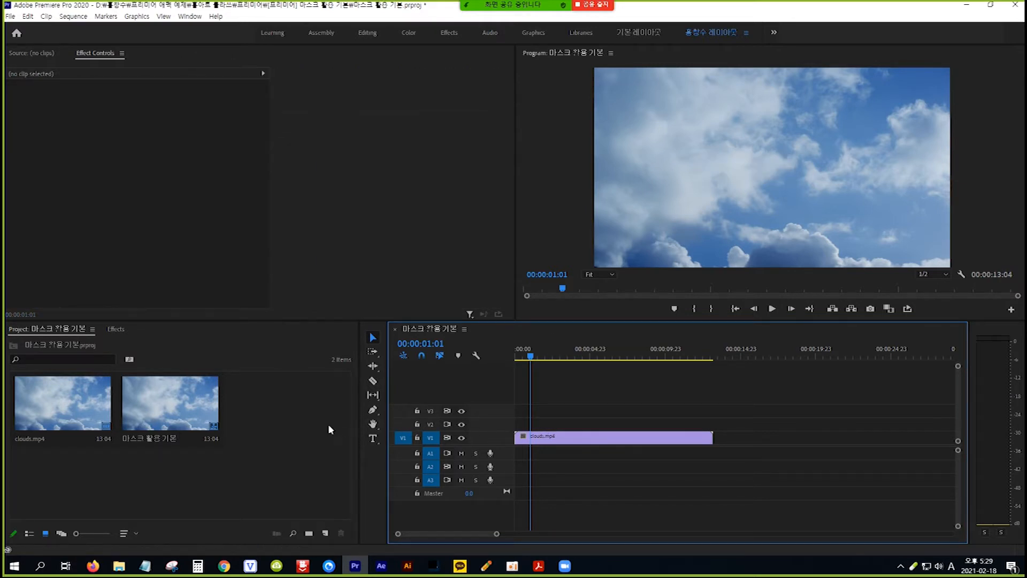
left_click(313, 426)
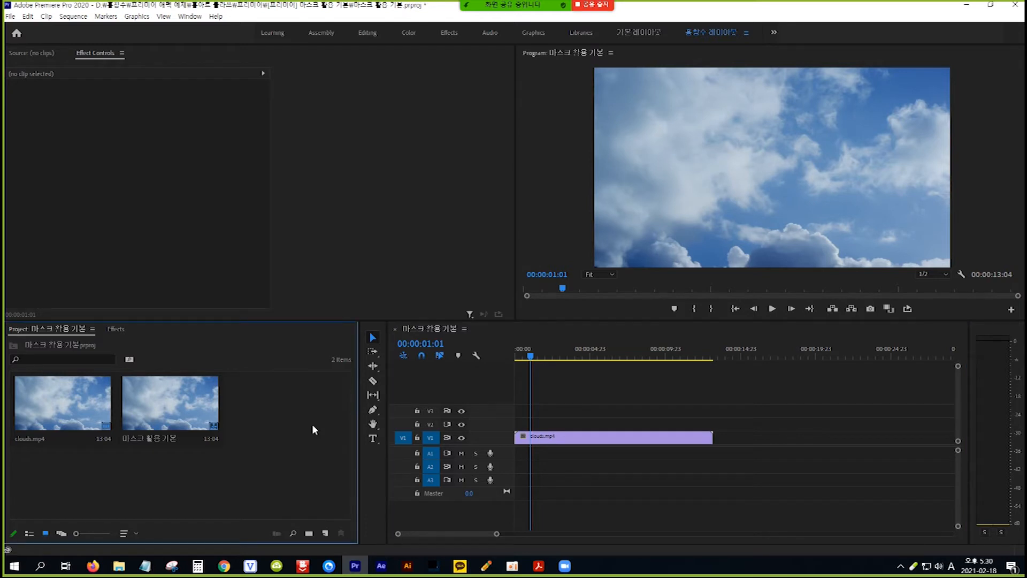
double_click(312, 424)
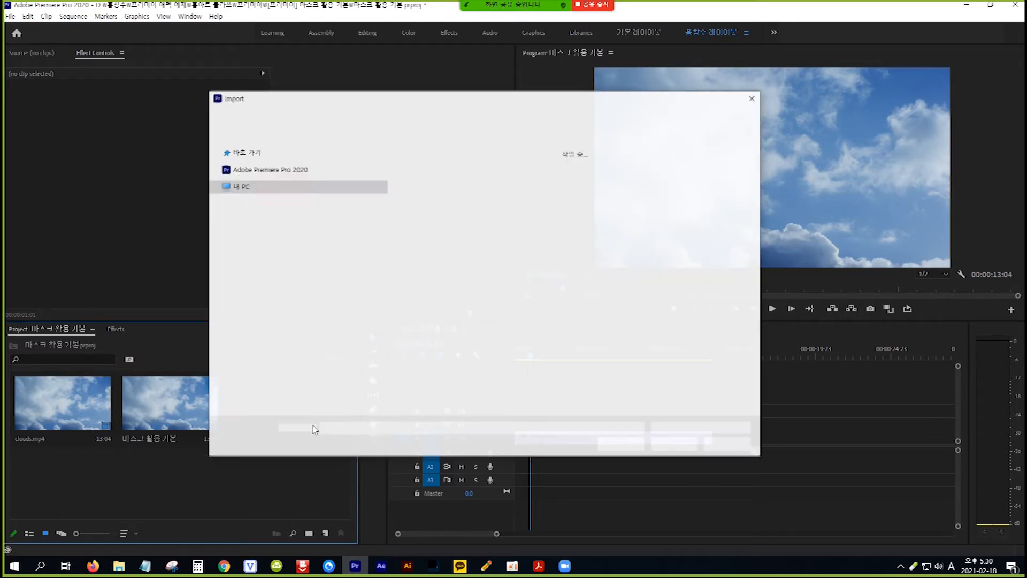
left_click(488, 254)
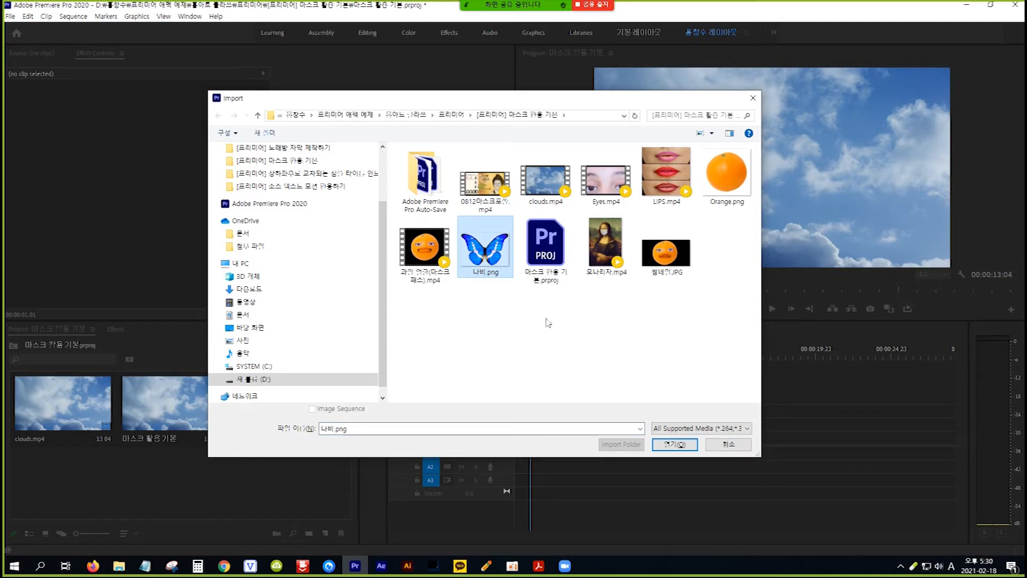
left_click(671, 445)
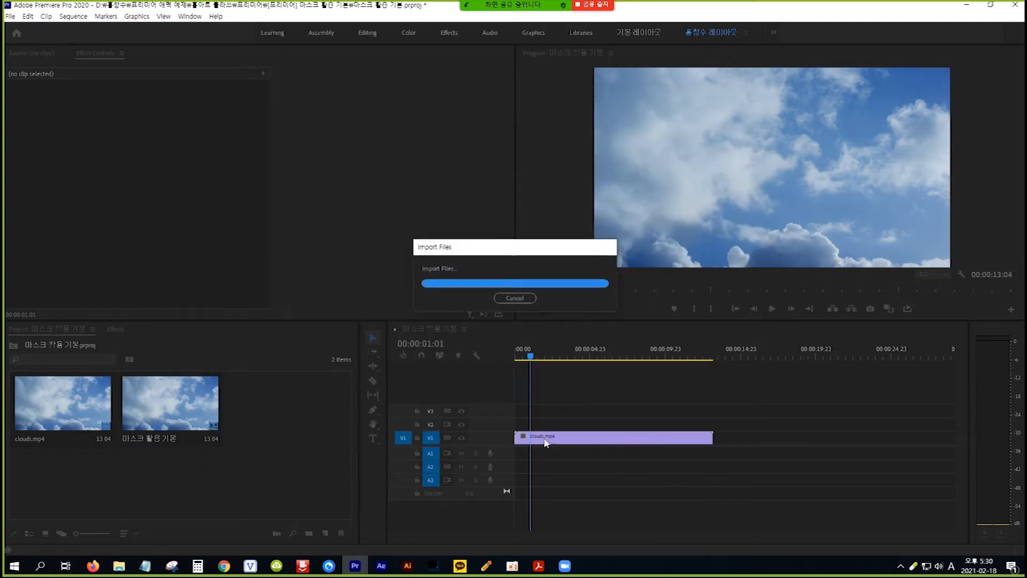
left_click_drag(283, 412, 494, 425)
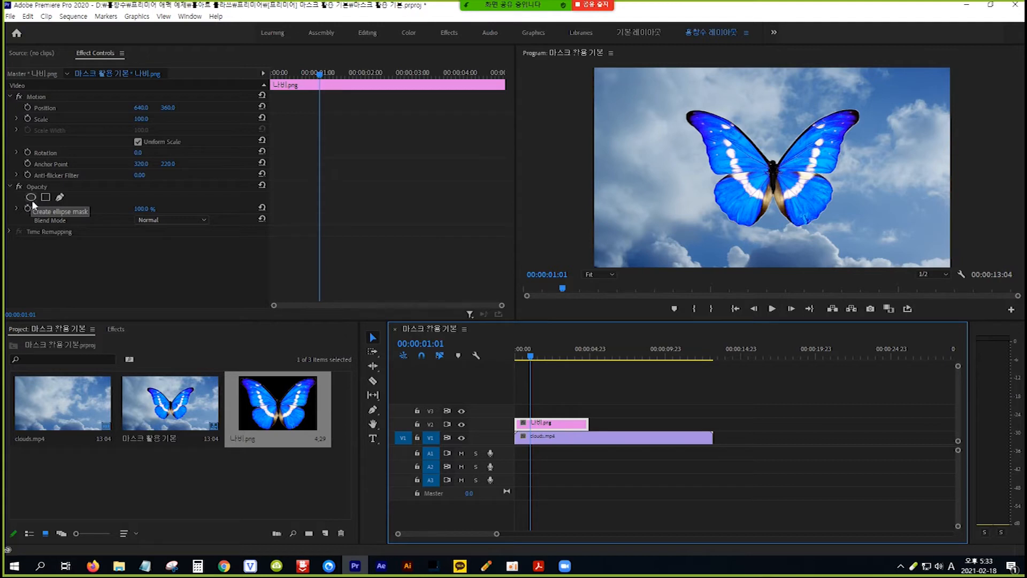
Add an ellipse mask to the 나비.png clip's Opacity and set its Motion Position X to 628
left_click(31, 197)
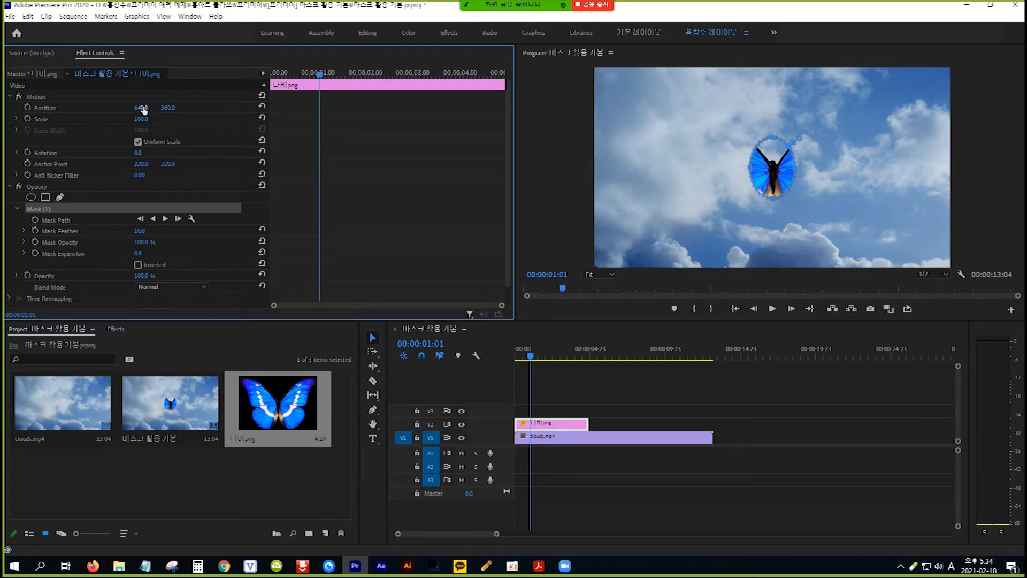
mouse_move(141, 107)
left_mouse_down()
mouse_move(34, 108)
mouse_move(270, 107)
mouse_move(46, 108)
mouse_move(147, 108)
left_mouse_up()
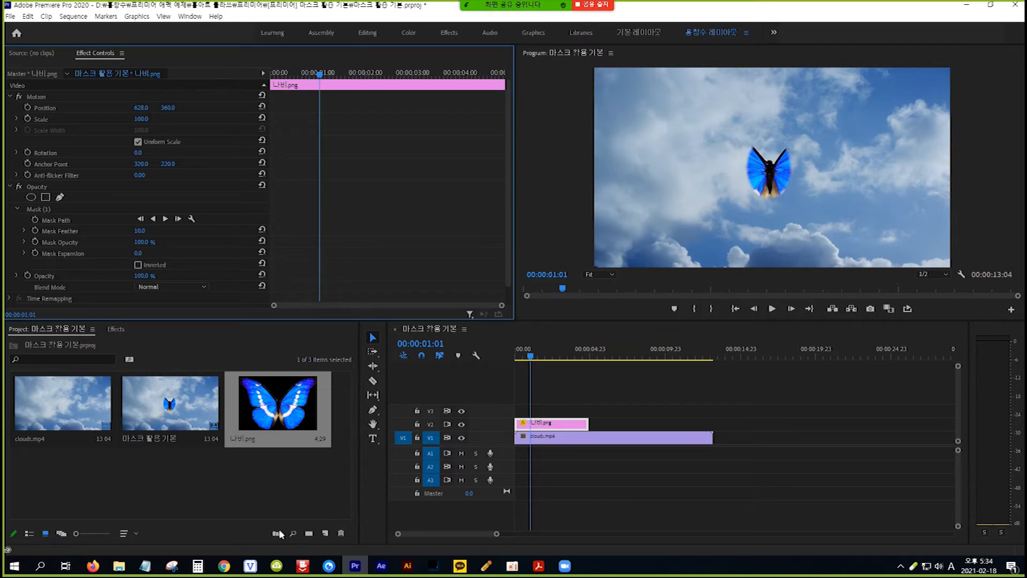
Search the effects for TRANS and apply the Distort Transform effect to the 나비.png clip
left_click(145, 566)
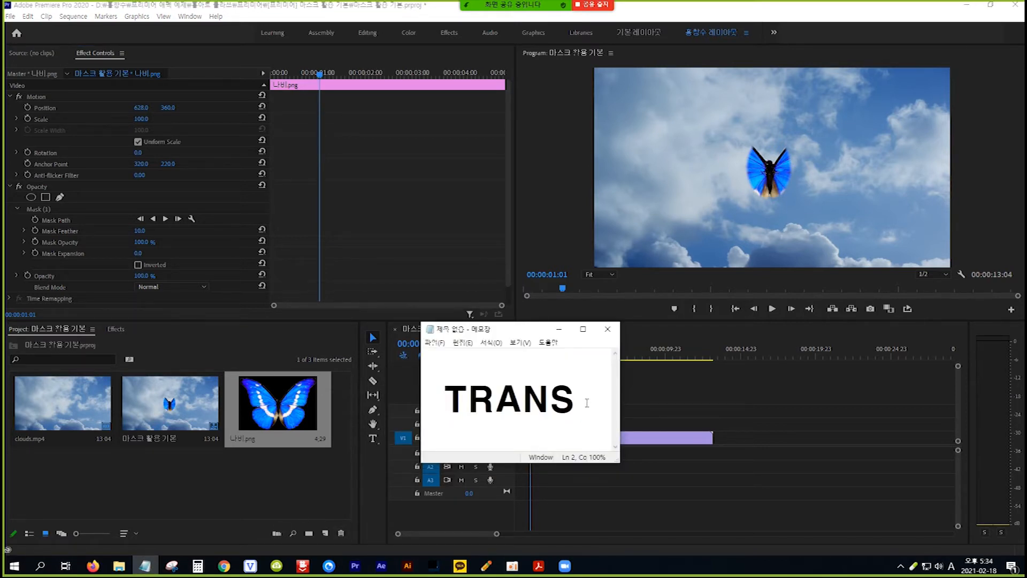
left_click(580, 399)
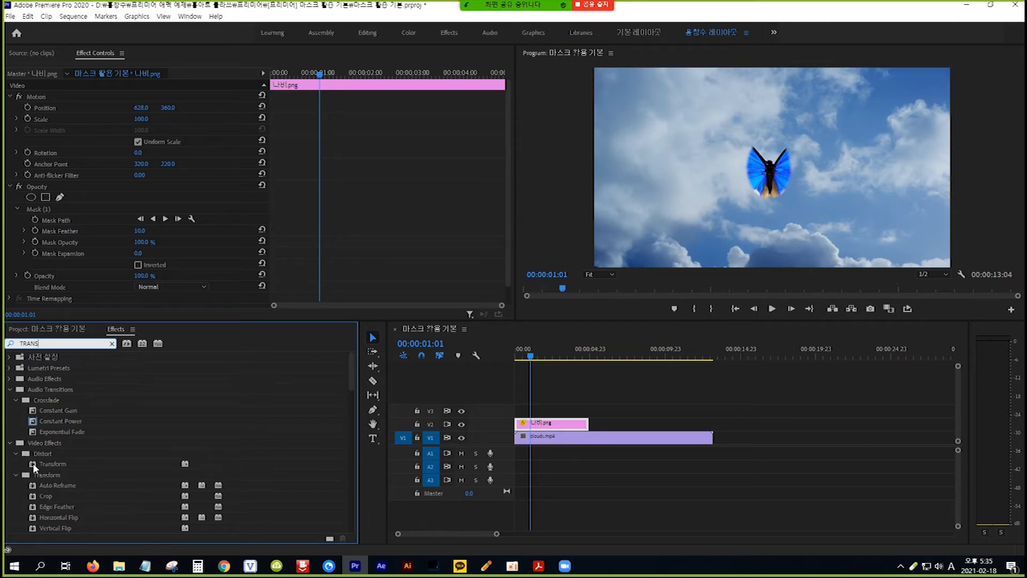
left_click_drag(33, 464, 550, 423)
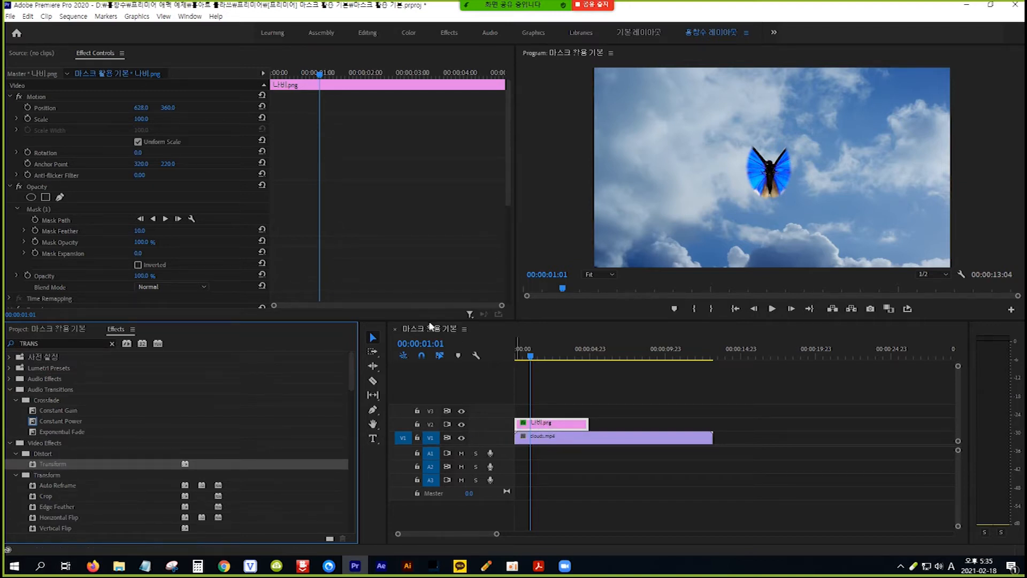
Shift the butterfly inside its fixed mask with the Transform effect's Position, ending at an X value of 317
scroll(362, 252, "down", 6)
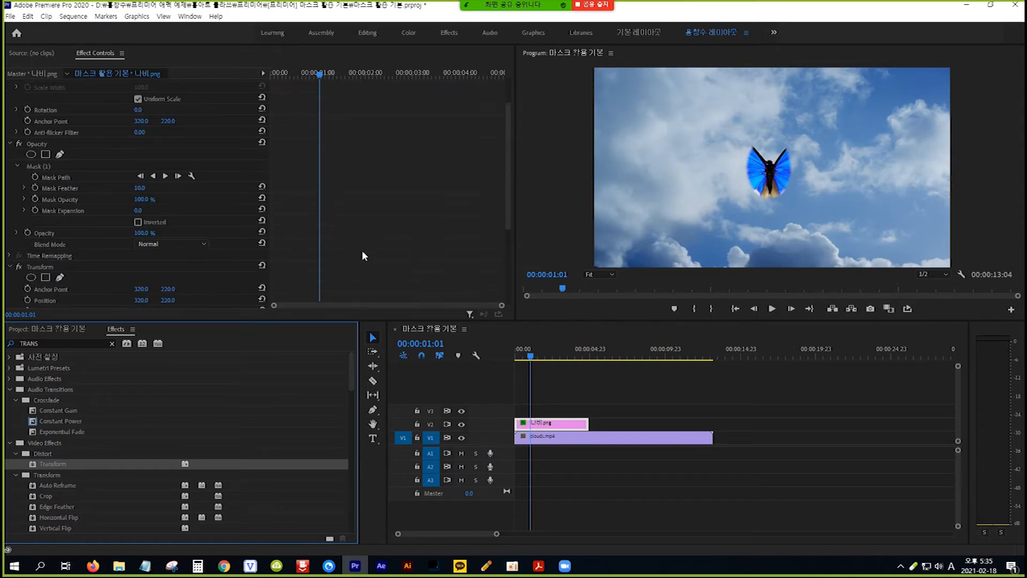
scroll(362, 251, "down", 2)
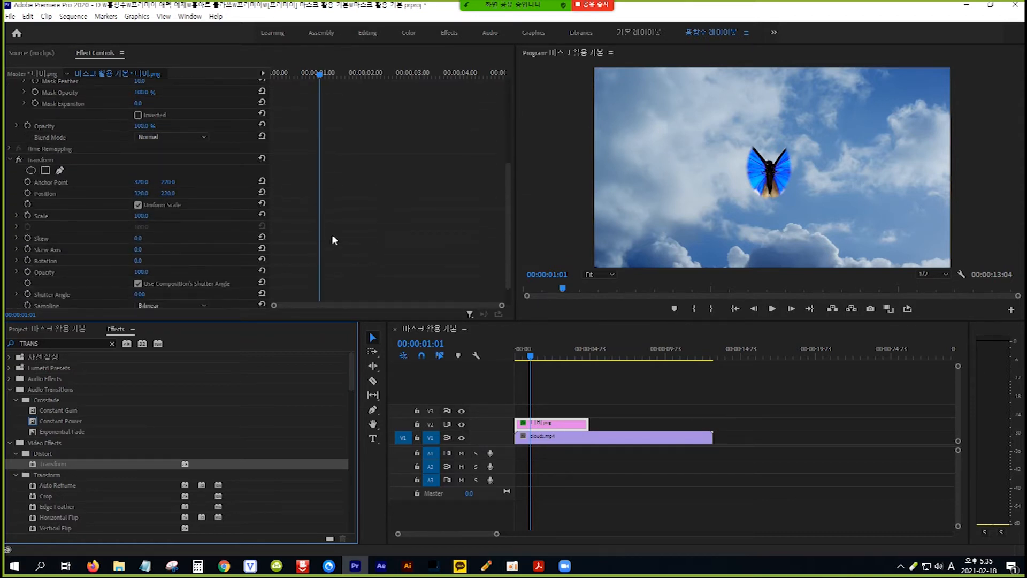
left_click(77, 158)
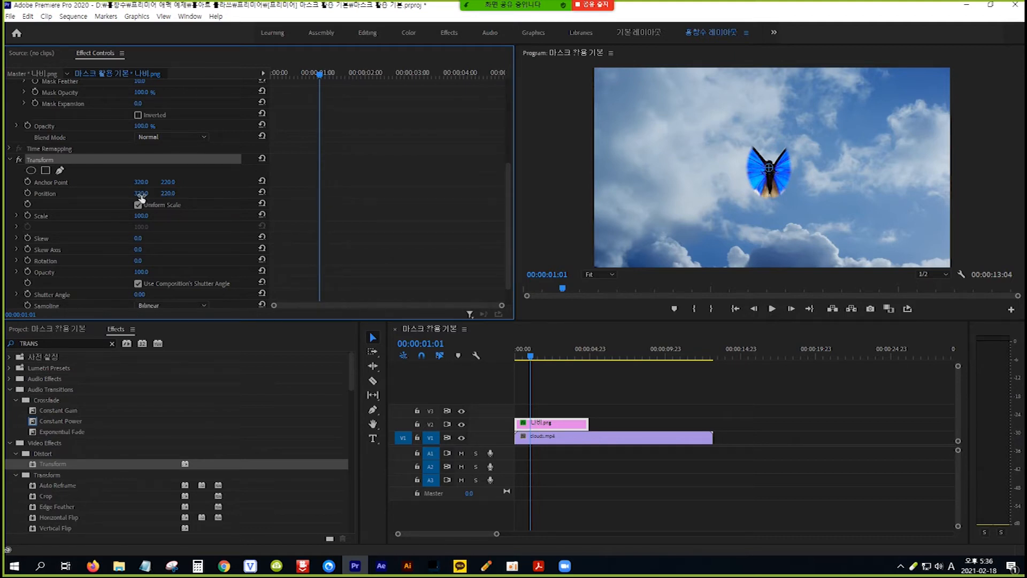
left_click_drag(141, 193, 197, 193)
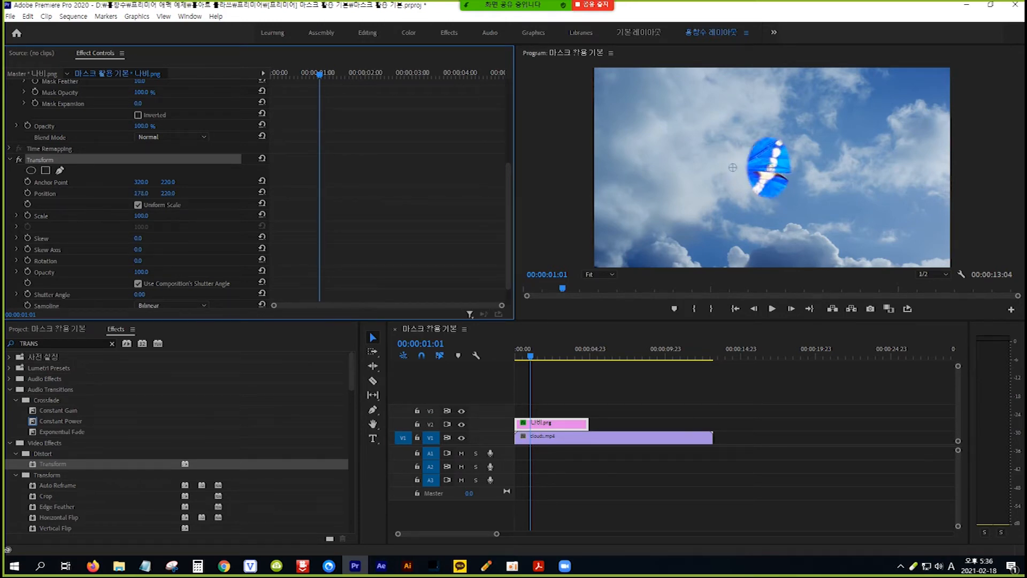
left_click_drag(32, 193, 63, 193)
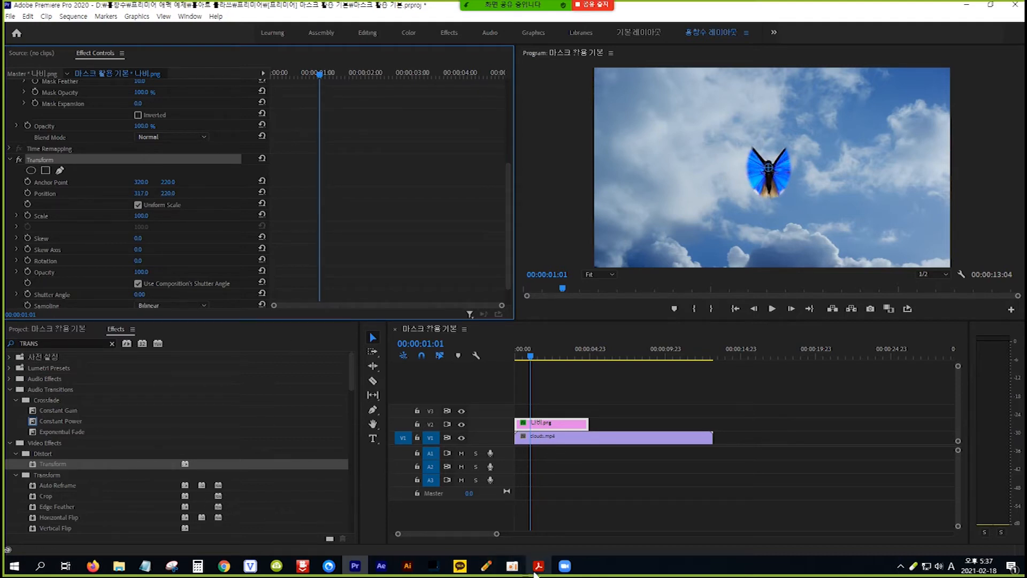
Delete clouds.mp4, the 마스크 활용 기본 sequence and 나비.png from the project
mouse_move(225, 567)
left_click(245, 521)
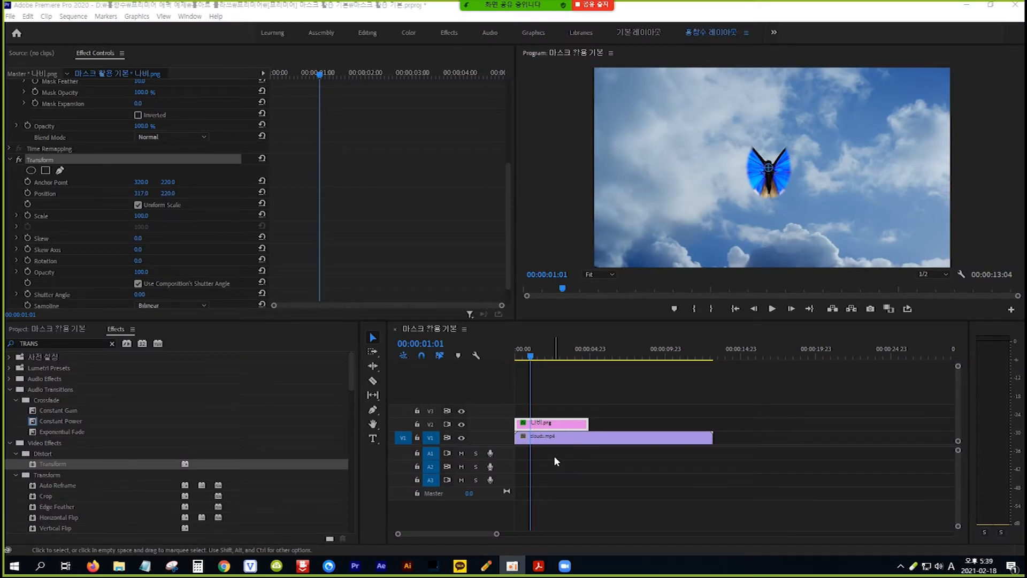
left_click(68, 328)
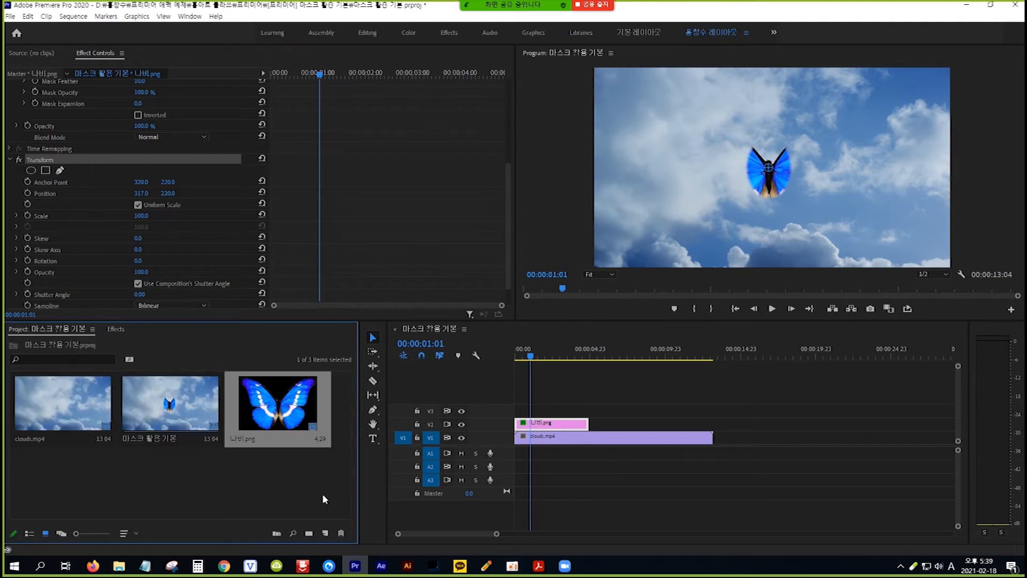
left_click_drag(331, 487, 42, 399)
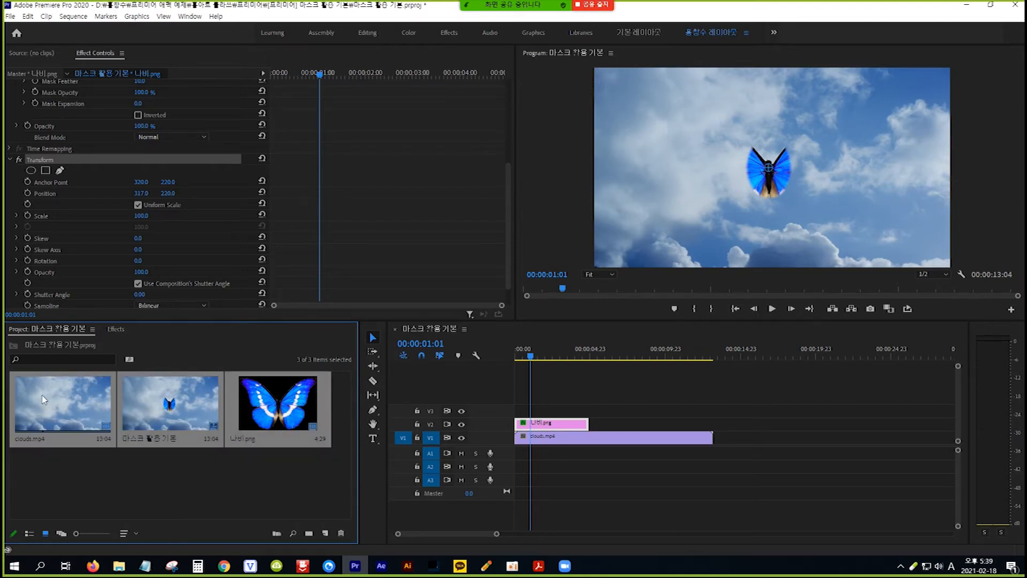
key("Delete")
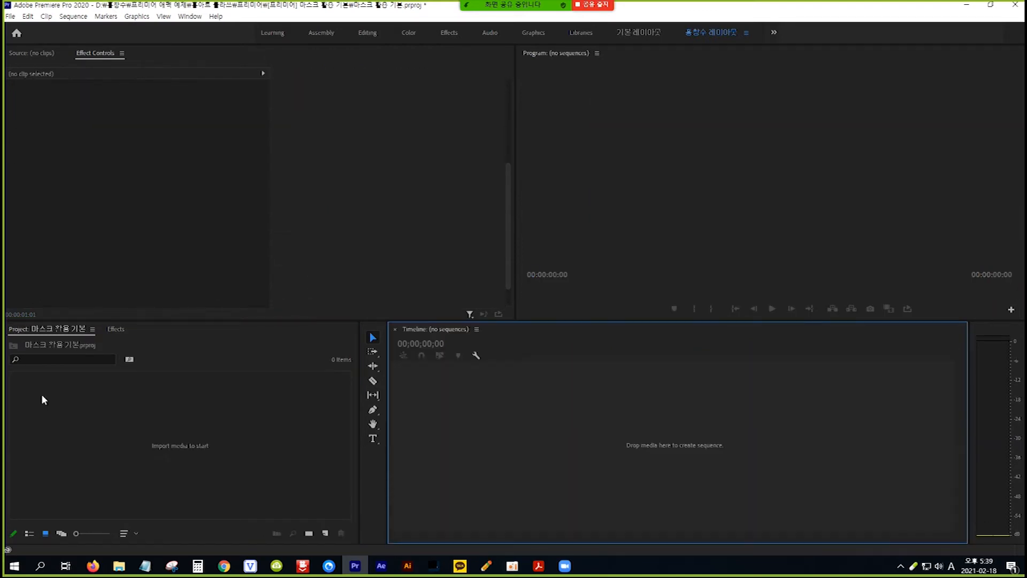
Import Eyes.mp4, LIPS.mp4 and Orange.png into the emptied project
left_click(274, 431)
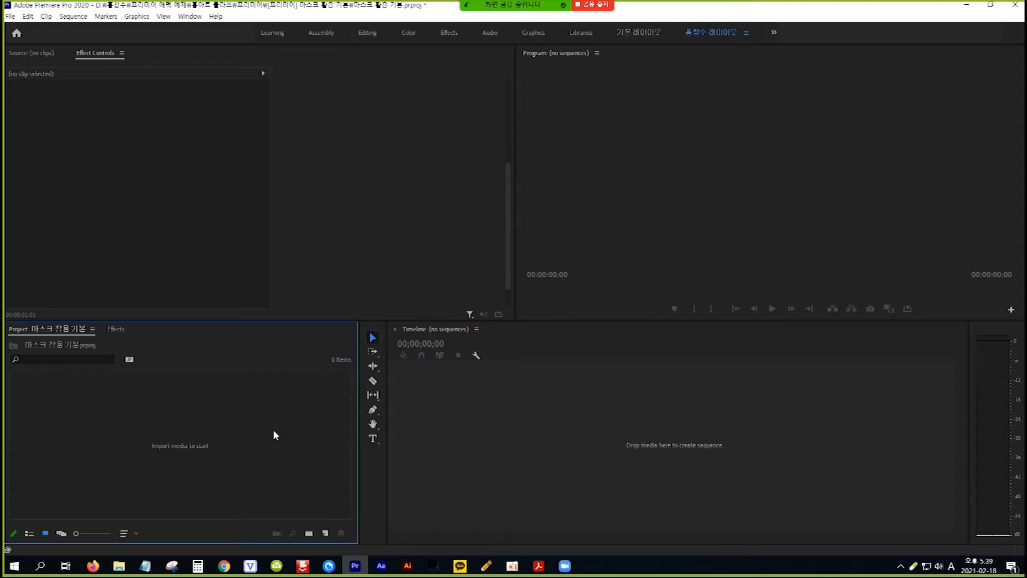
double_click(274, 430)
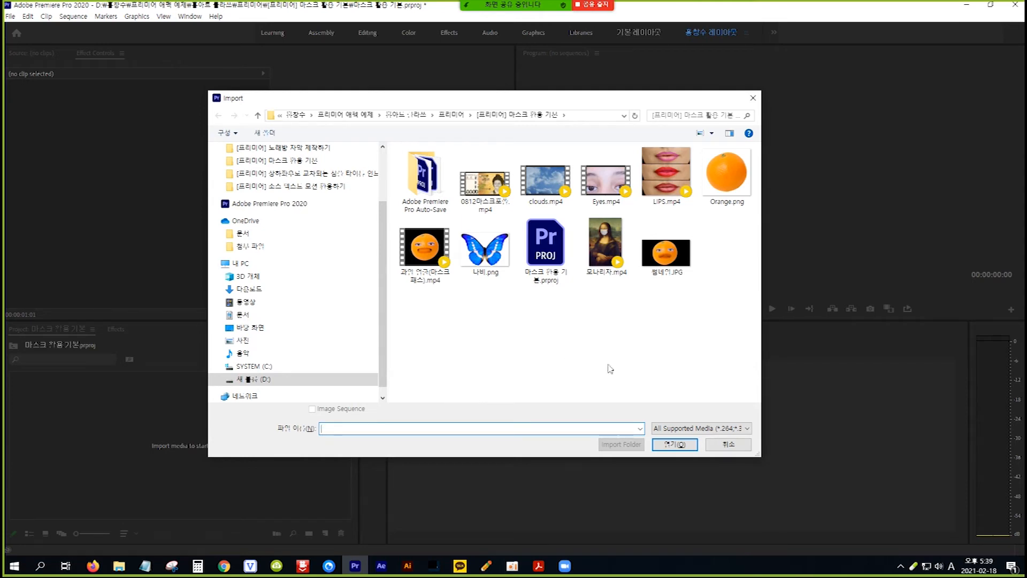
left_click(614, 186)
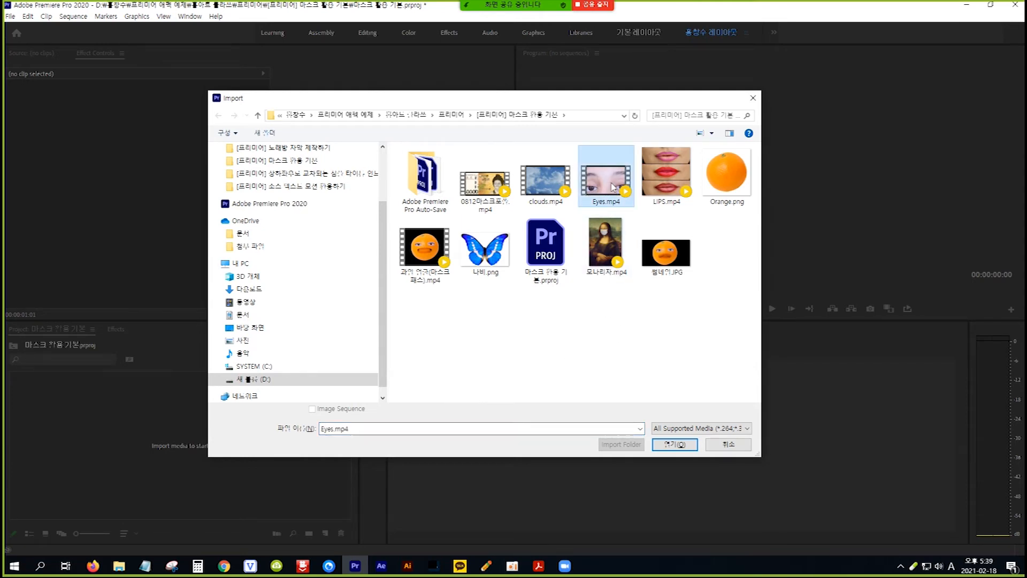
left_click(670, 184, "ctrl")
left_click(730, 176, "ctrl")
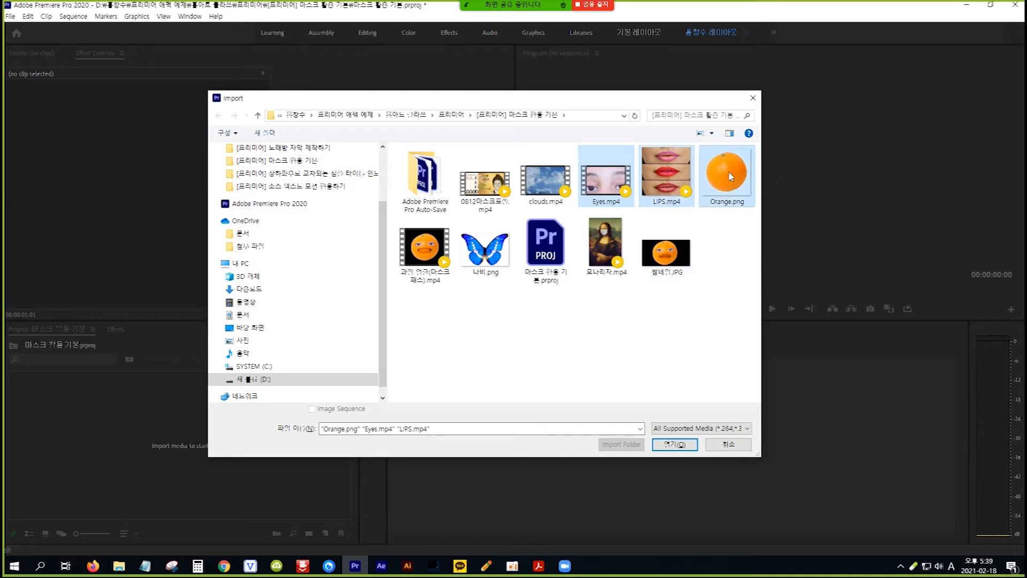
left_click(685, 446)
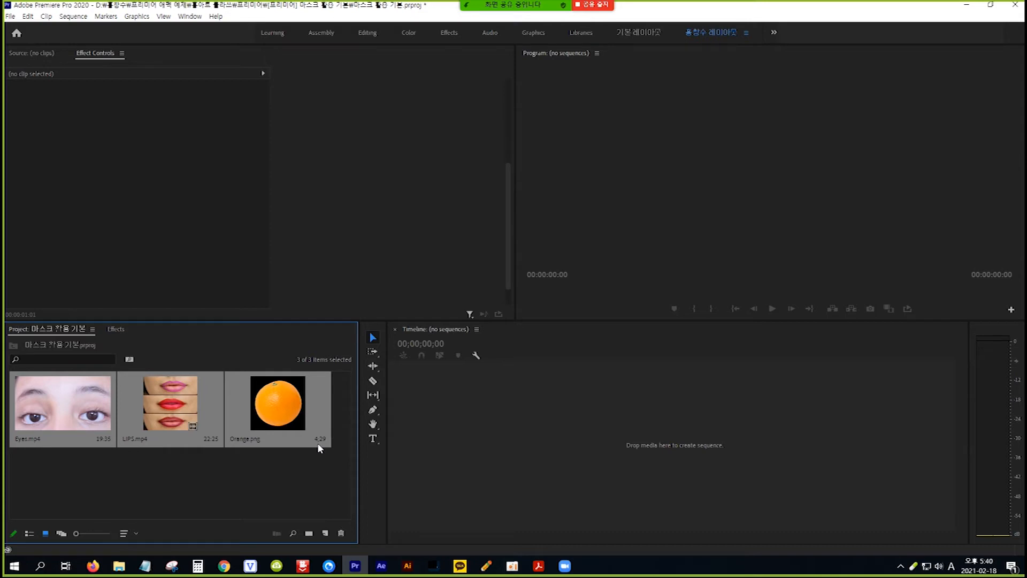
Create a new sequence named 오렌지 마스크 with the DVCPROHD 1080i60 preset
left_click(325, 534)
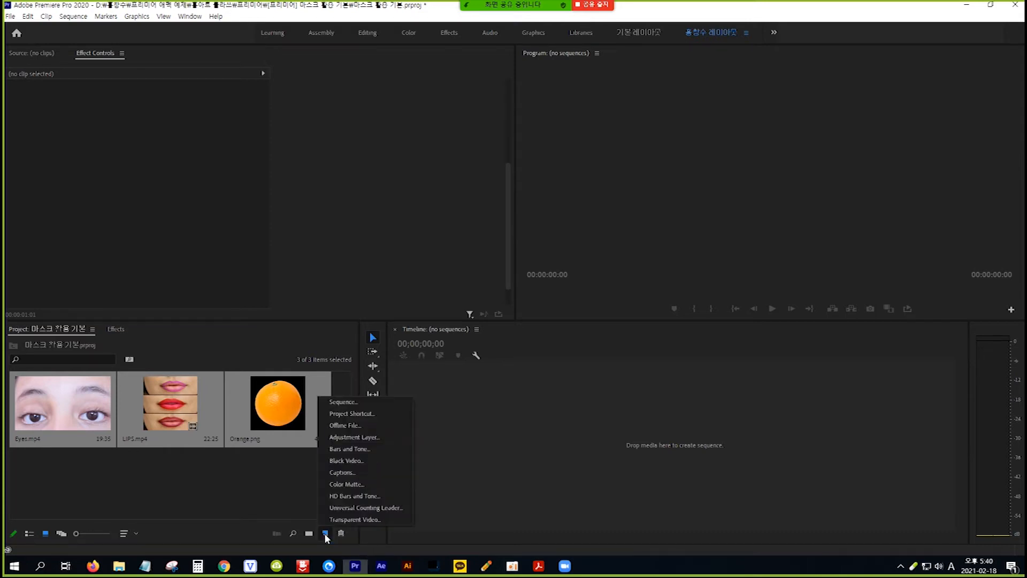
left_click(351, 408)
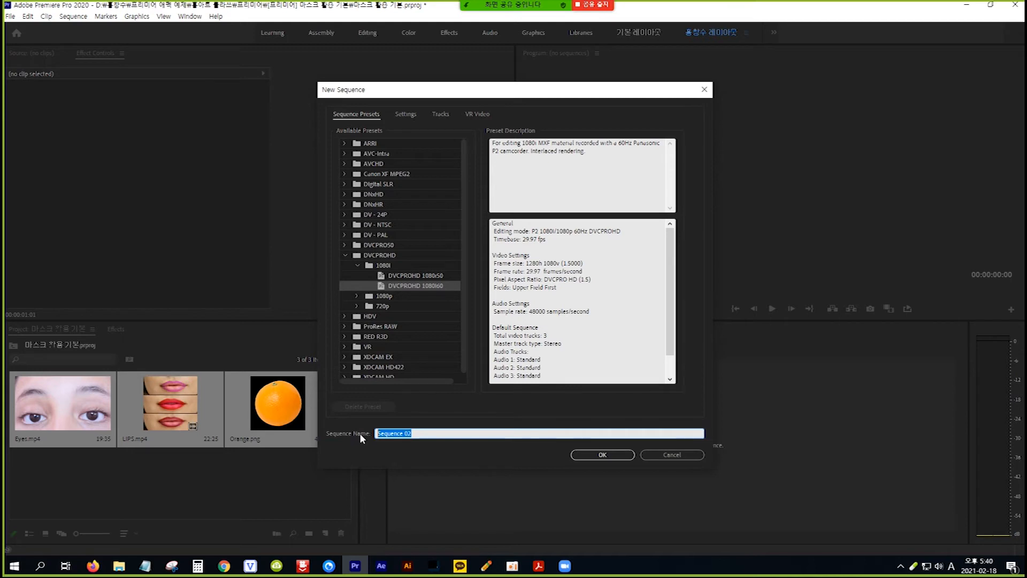
key("Hangul")
type("오렌지 마스크")
left_click(590, 455)
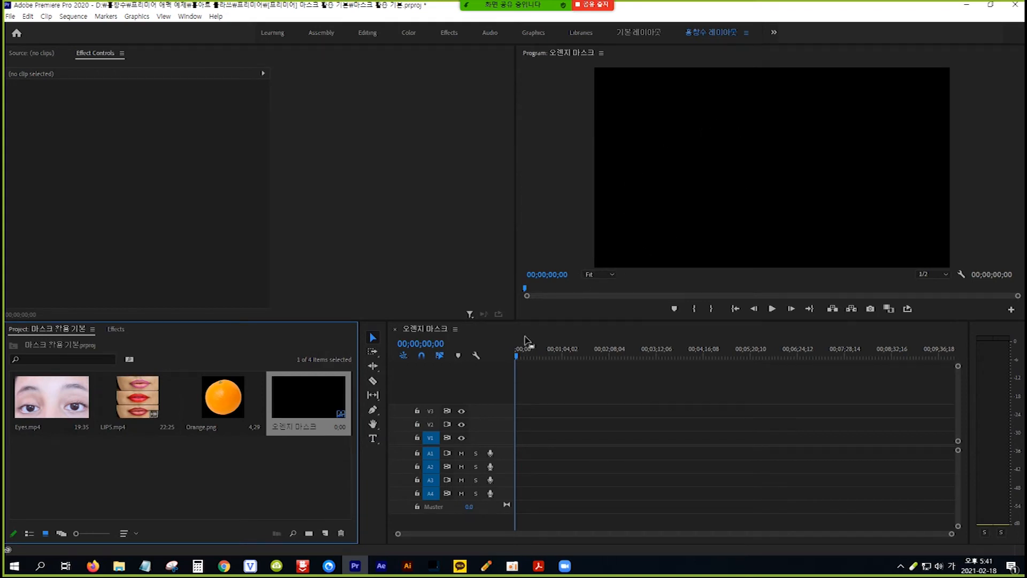
Place Orange.png at the start of V1 and extend the clip to about 00;04;24;18
left_click_drag(224, 406, 513, 440)
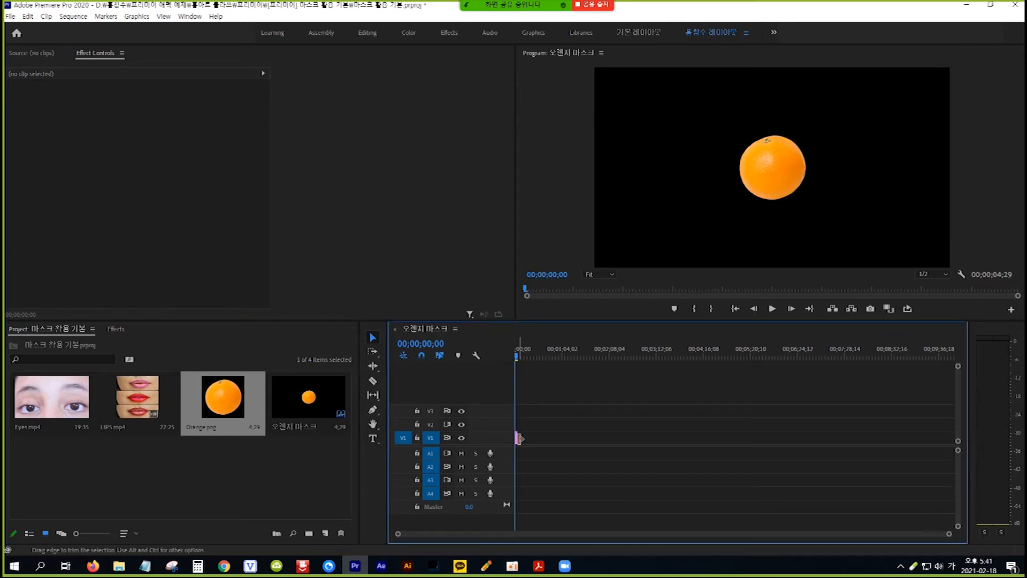
left_click_drag(519, 439, 711, 441)
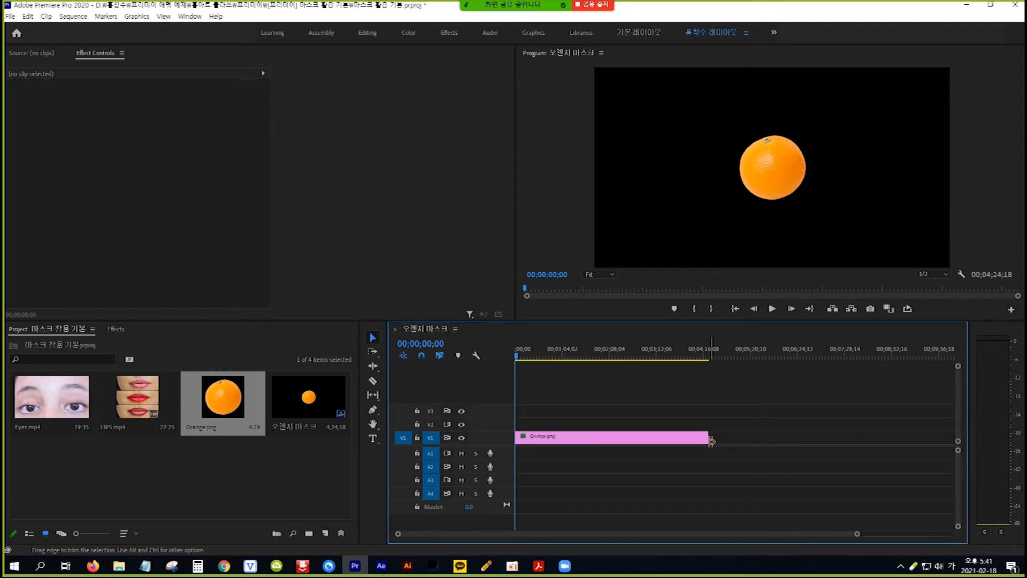
Enlarge the Orange.png clip to a Motion Scale of 260
left_click(595, 442)
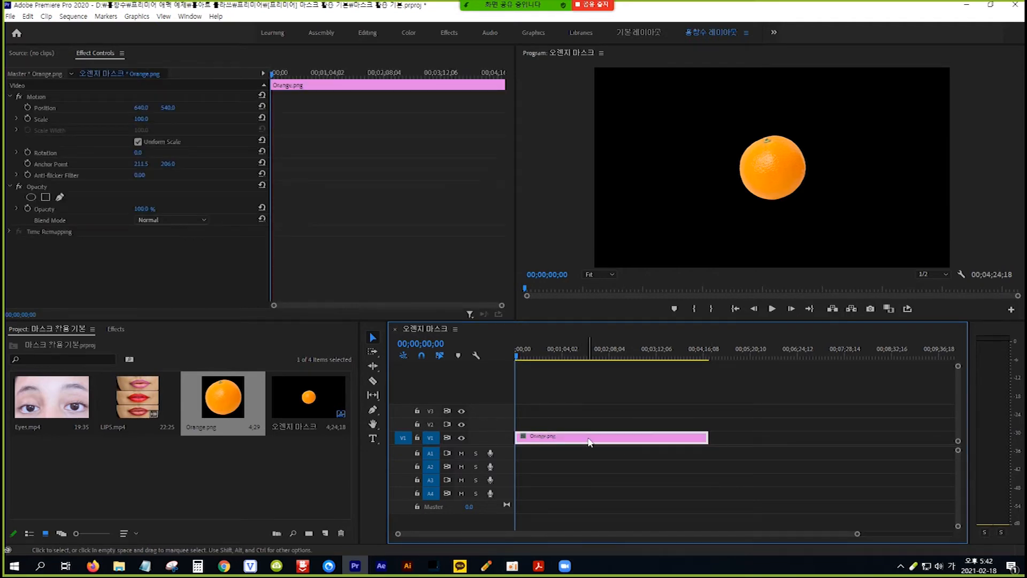
mouse_move(140, 124)
left_mouse_down()
mouse_move(222, 123)
mouse_move(149, 122)
left_mouse_up()
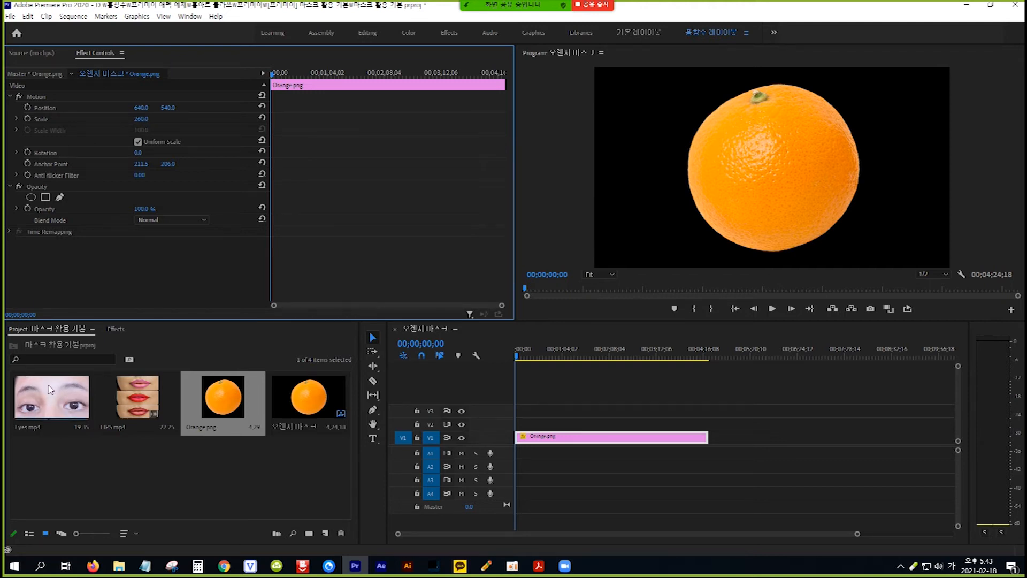
Place Eyes.mp4 at the start of V2 above the orange and reduce its Motion Scale to 53
left_click_drag(51, 389, 521, 424)
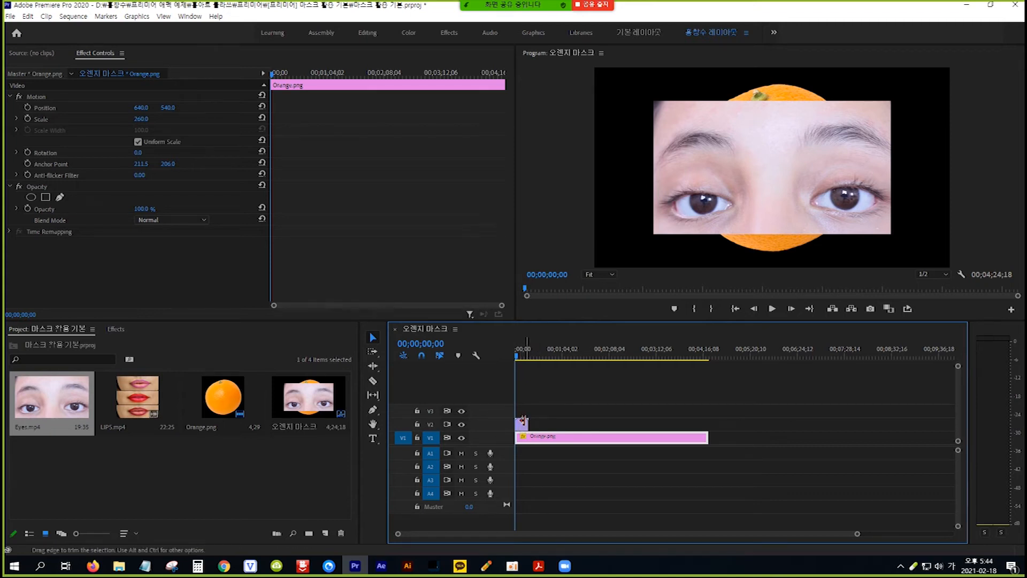
left_click(525, 426)
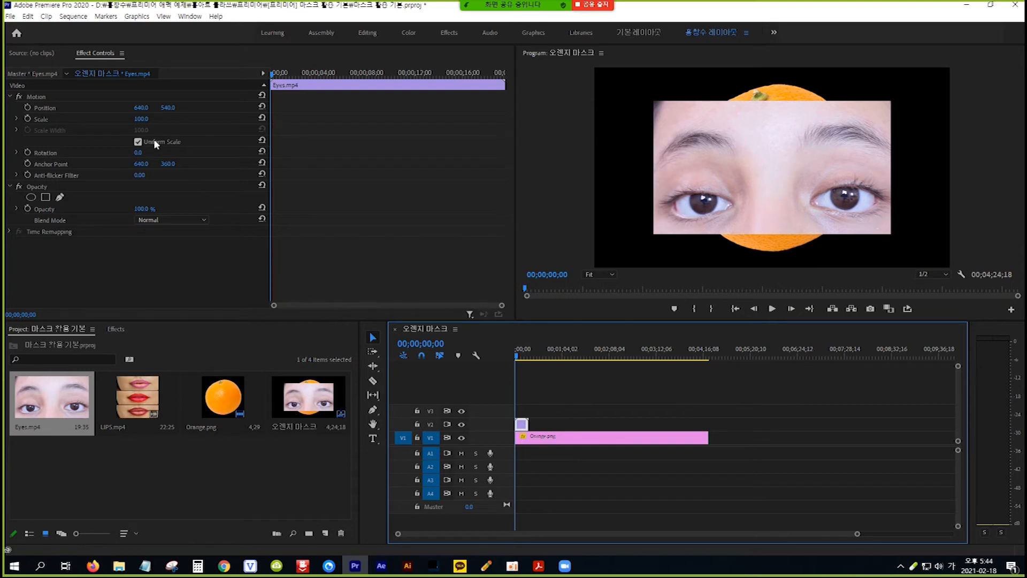
left_click(142, 119)
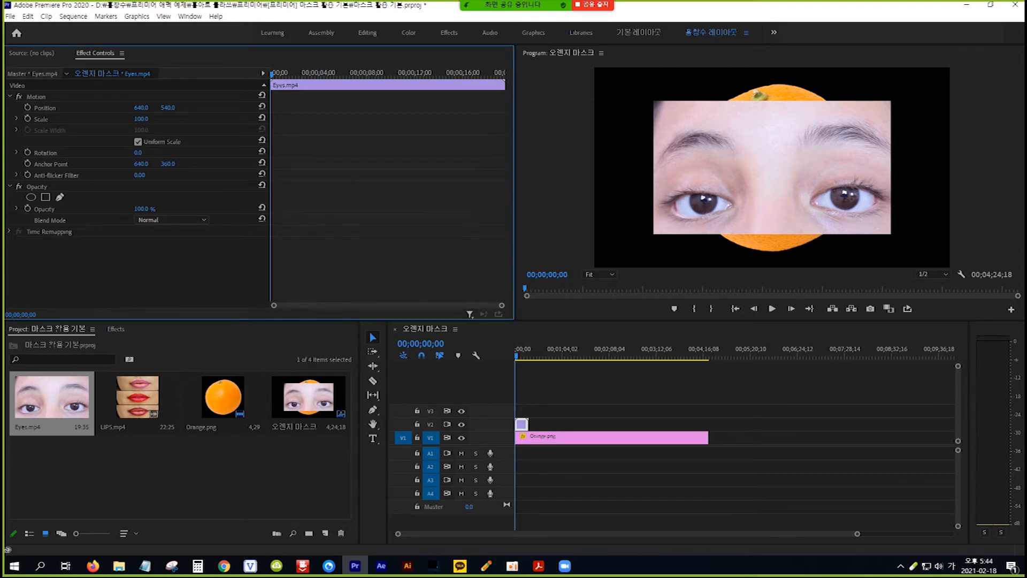
type("82")
key("Return")
left_click_drag(142, 119, 126, 119)
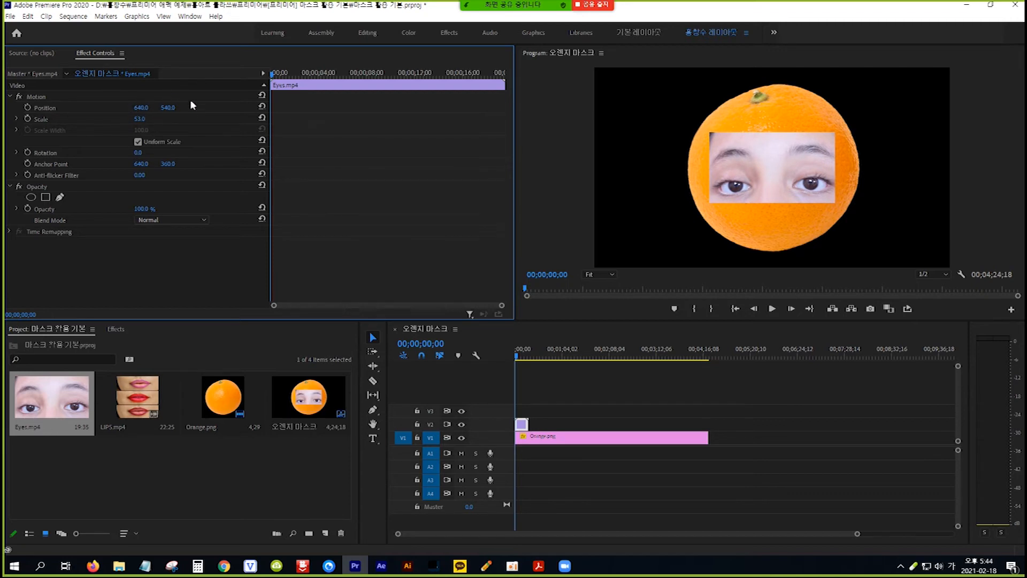
Raise the Eyes.mp4 clip to a Position Y of 366 and reduce its Scale to 48
left_click_drag(171, 109, 78, 108)
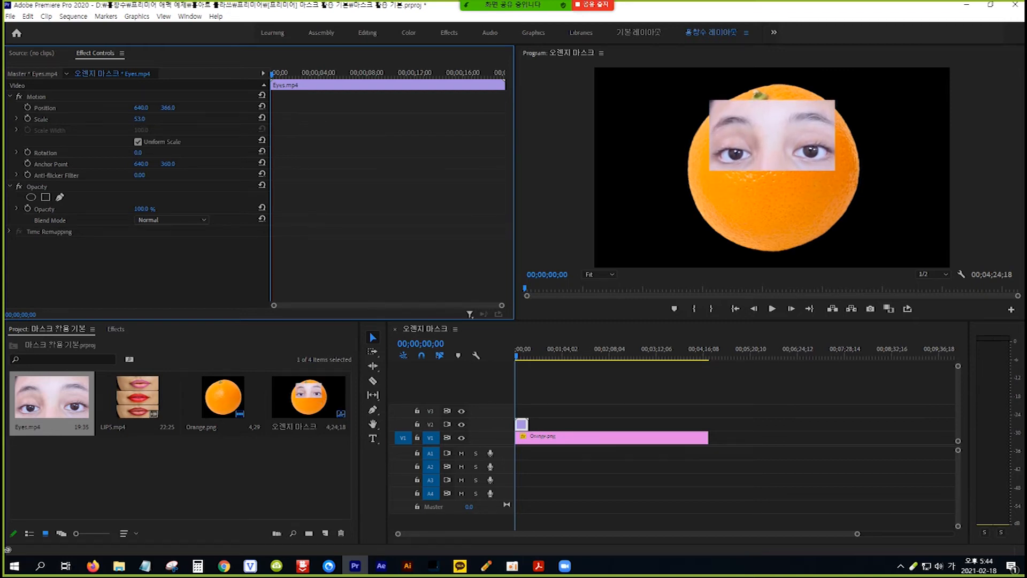
left_click_drag(140, 120, 137, 119)
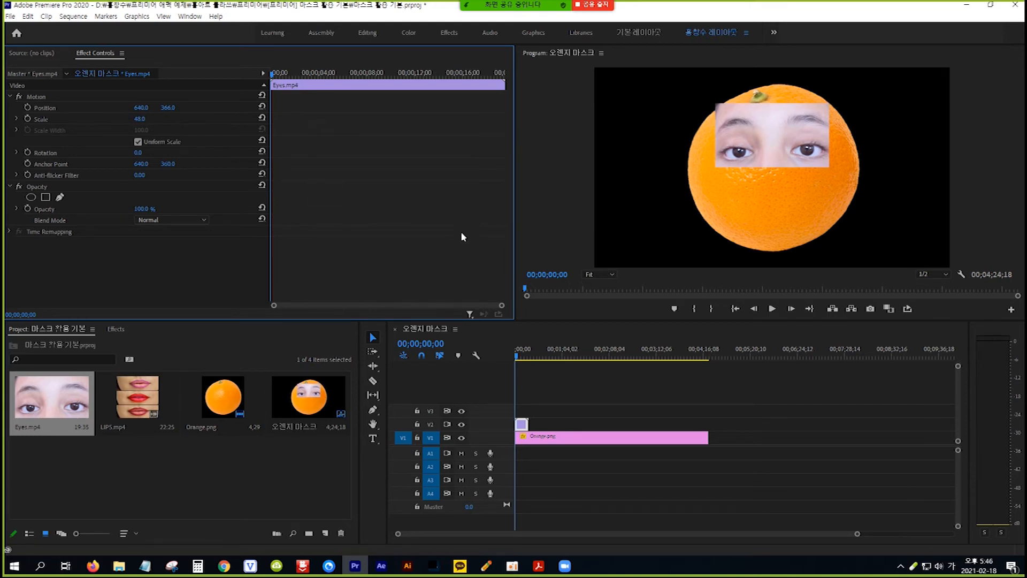
Draw a closed freeform Opacity mask around the left eye of the Eyes.mp4 clip with the mask Pen tool
left_click(613, 274)
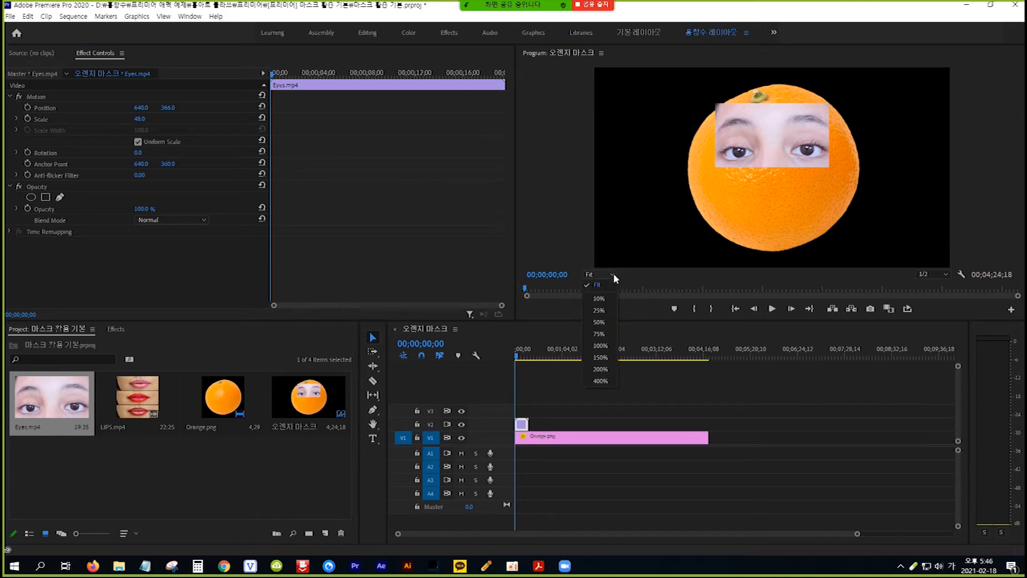
left_click(608, 345)
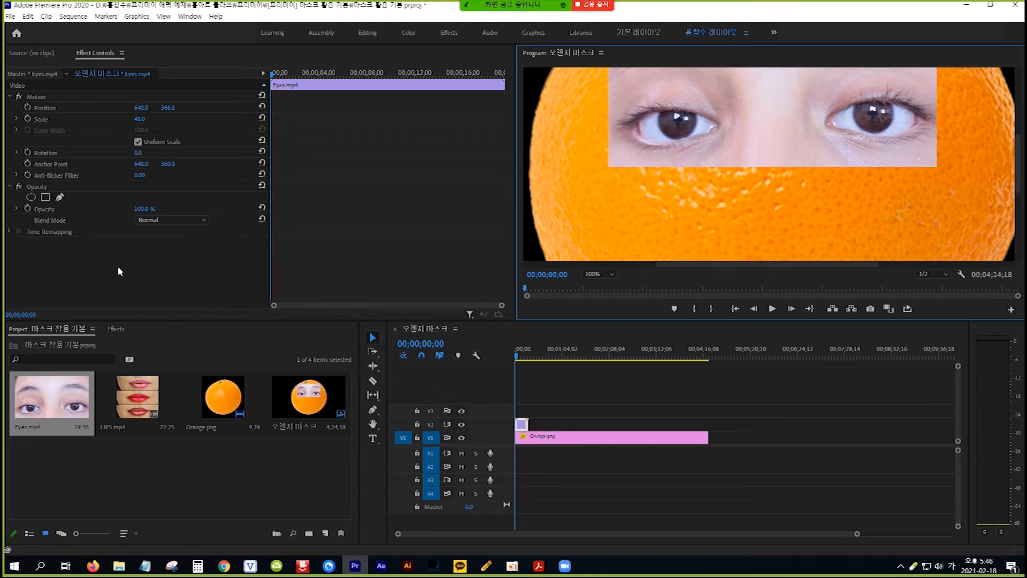
left_click(61, 198)
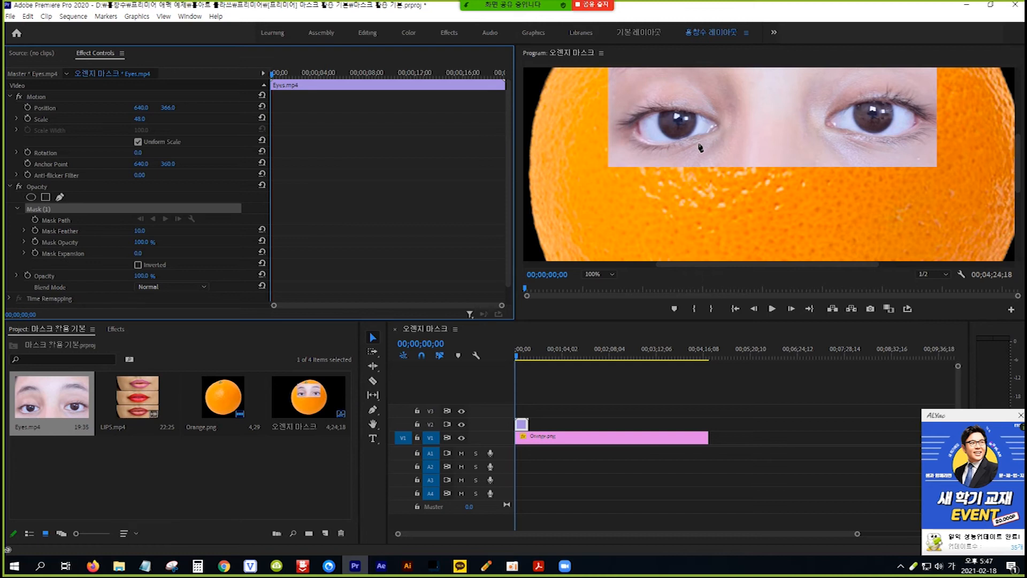
left_click(617, 127)
left_click(632, 108)
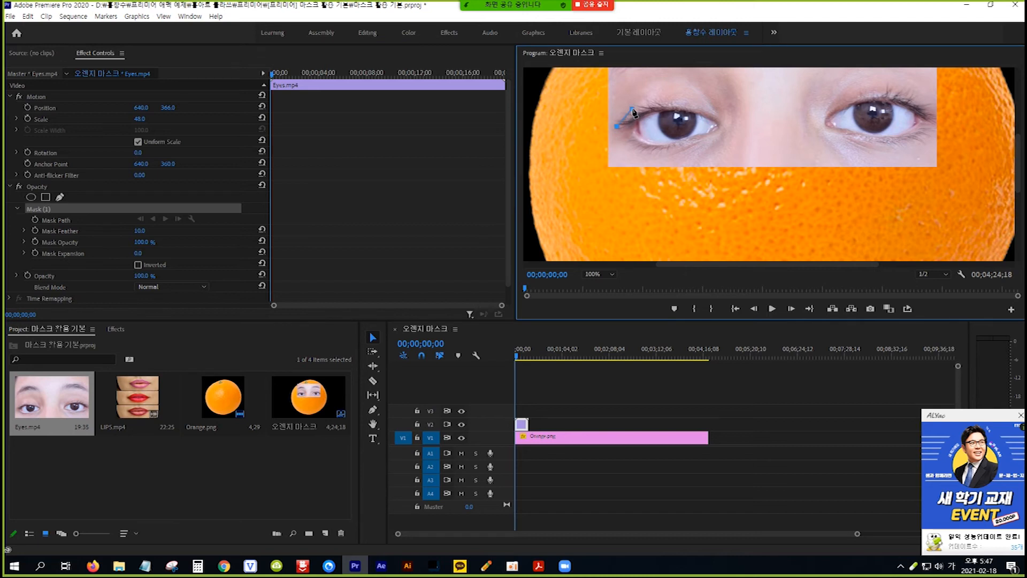
left_click(663, 101)
left_click(694, 103)
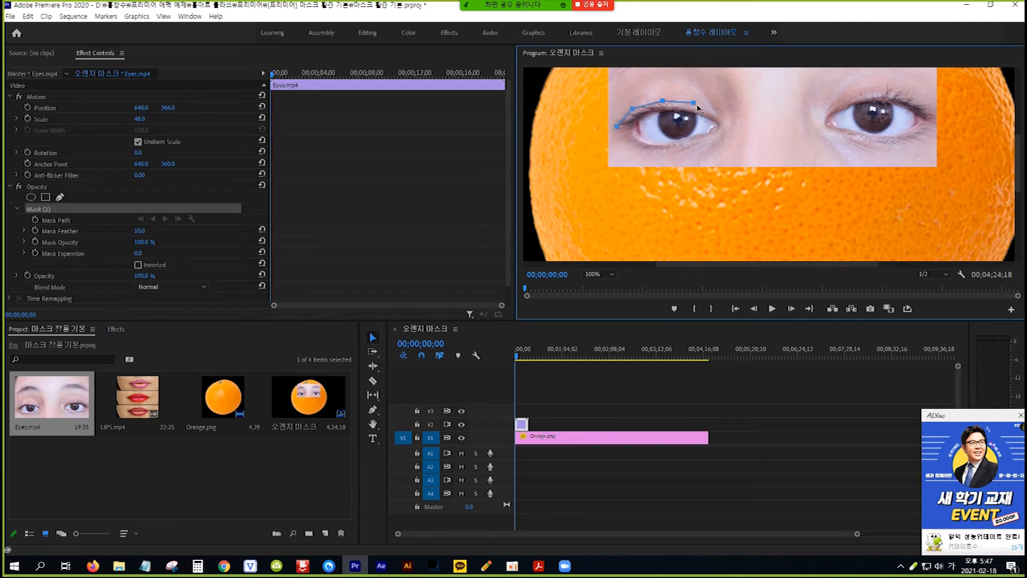
left_click(723, 116)
left_click(728, 135)
left_click(688, 150)
left_click(646, 152)
left_click(620, 143)
left_click(618, 129)
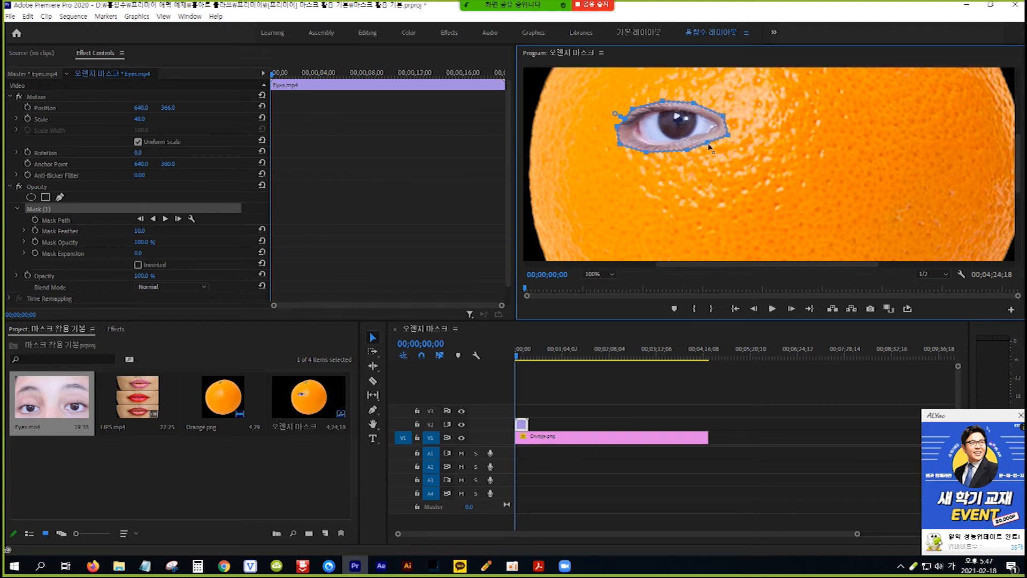
Move the points on the lower edge of the left-eye mask slightly outward and set its Mask Feather to 20
left_click_drag(706, 144, 707, 148)
left_click_drag(688, 152, 684, 154)
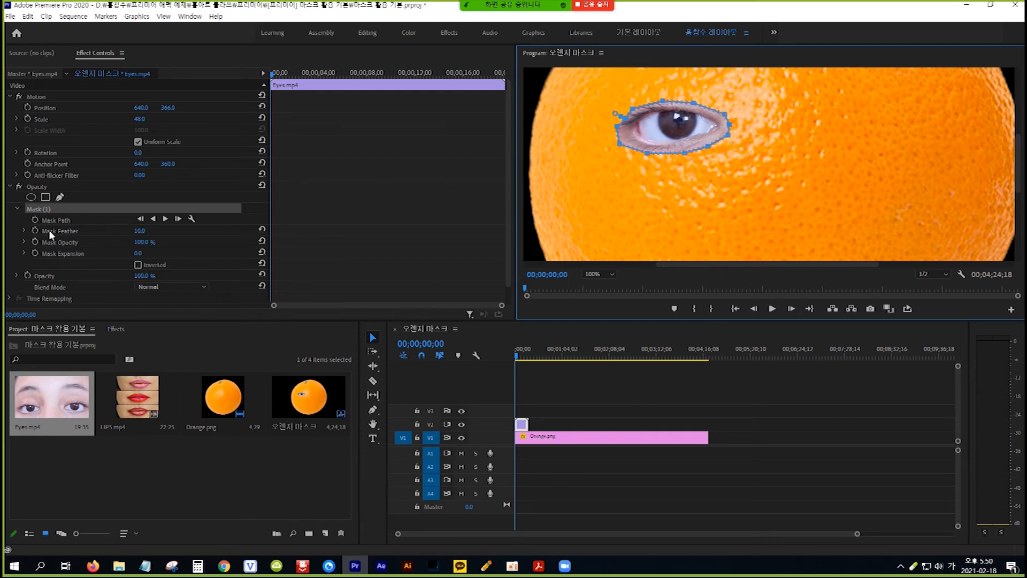
left_click(139, 231)
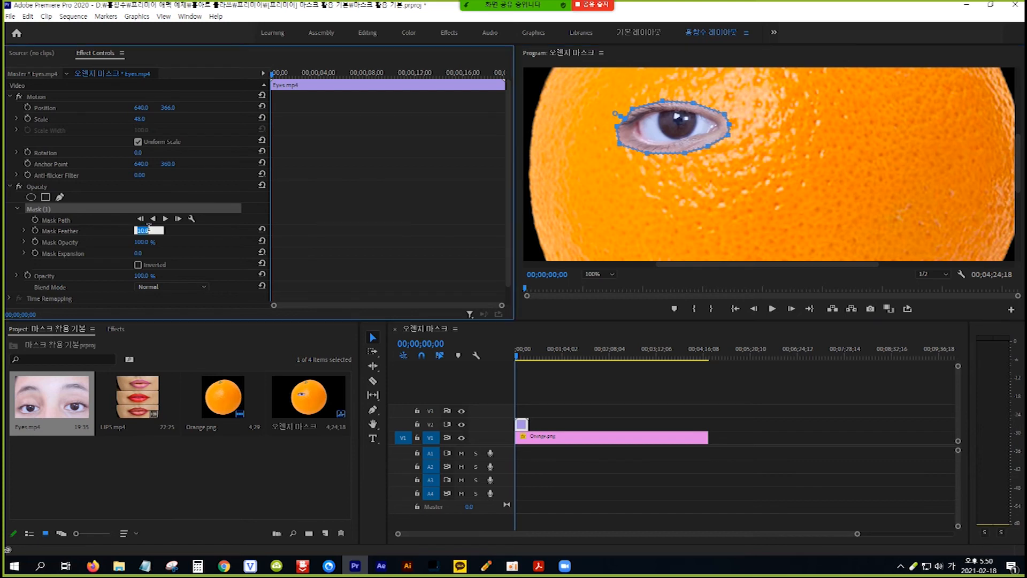
type("20")
key("Return")
Draw a second closed freeform Opacity mask around the right eye of the Eyes.mp4 clip
left_click(61, 198)
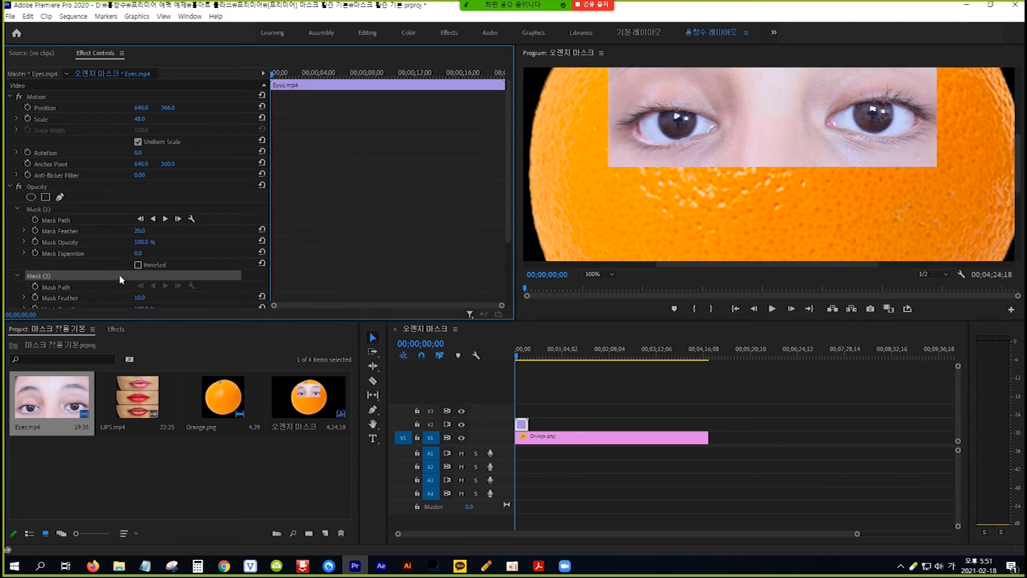
left_click(819, 118)
left_click(836, 100)
left_click(863, 90)
left_click(903, 91)
left_click(925, 102)
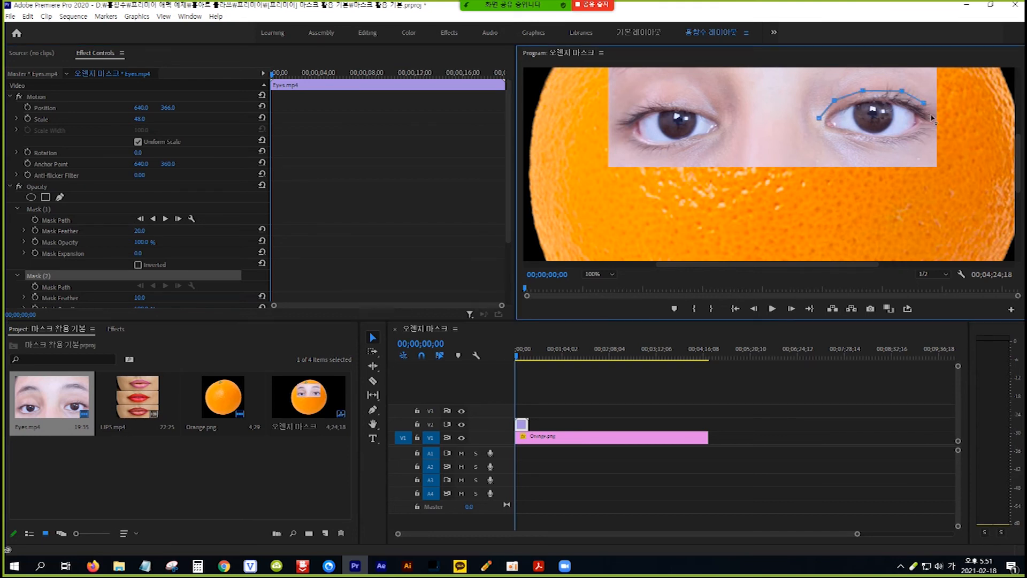
left_click(923, 142)
left_click(889, 148)
left_click(856, 144)
left_click(828, 134)
left_click(819, 119)
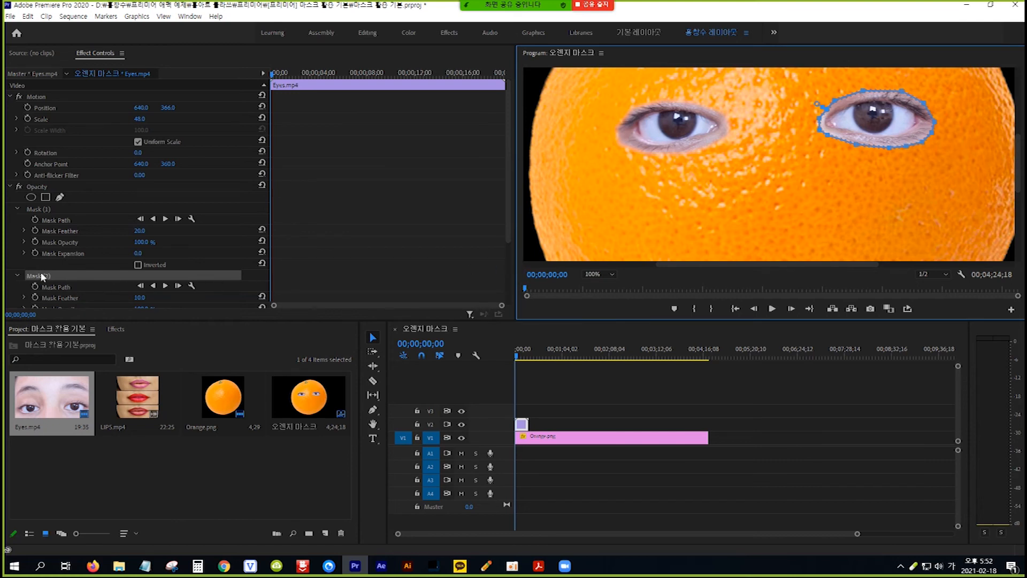
Set the Mask Feather of the right-eye mask, Mask (2), to 20
scroll(80, 272, "down", 2)
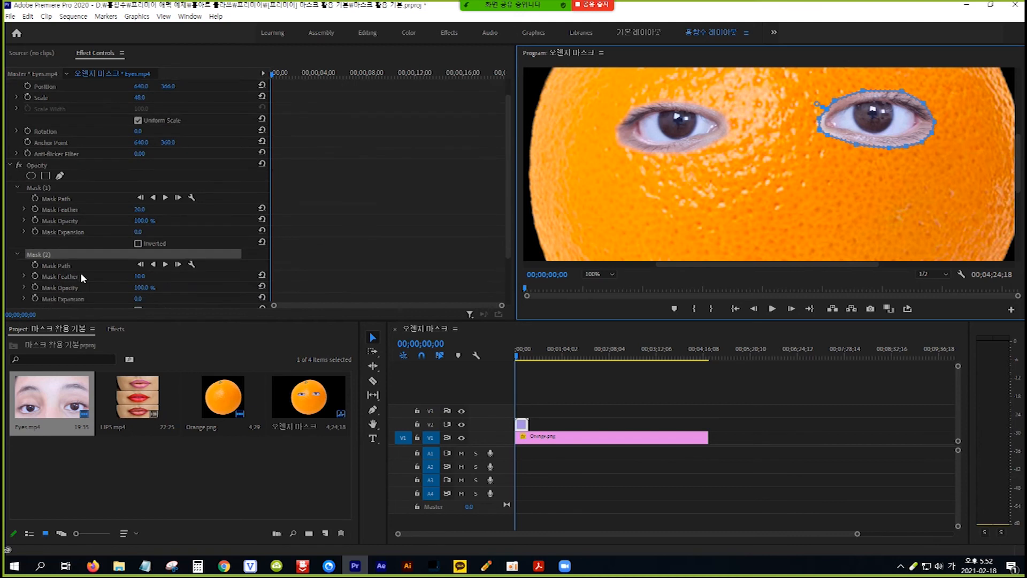
left_click(139, 277)
type("20")
key("Return")
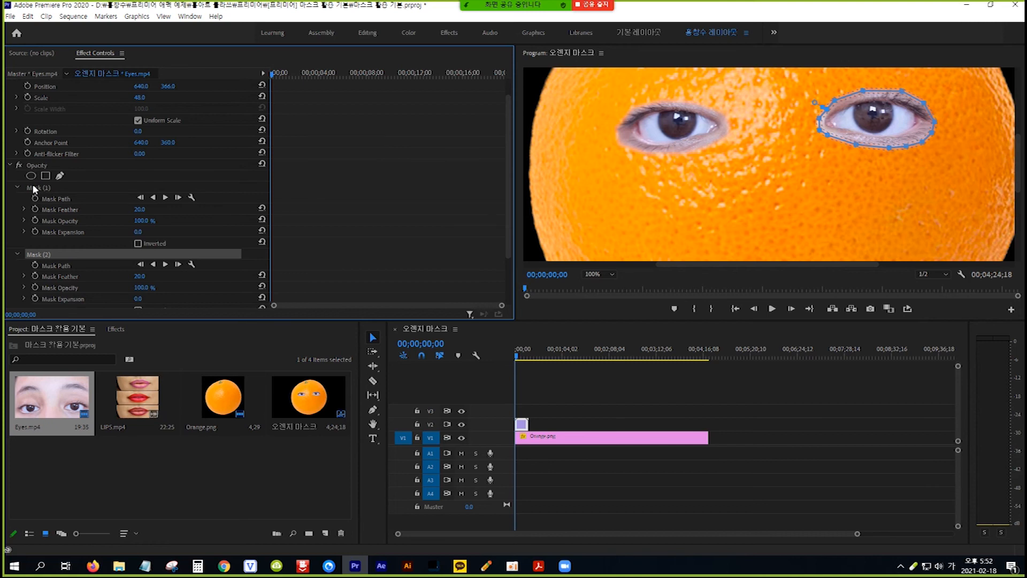
Select Mask (1) and Mask (2) in turn to check which eye each one outlines
left_click(63, 188)
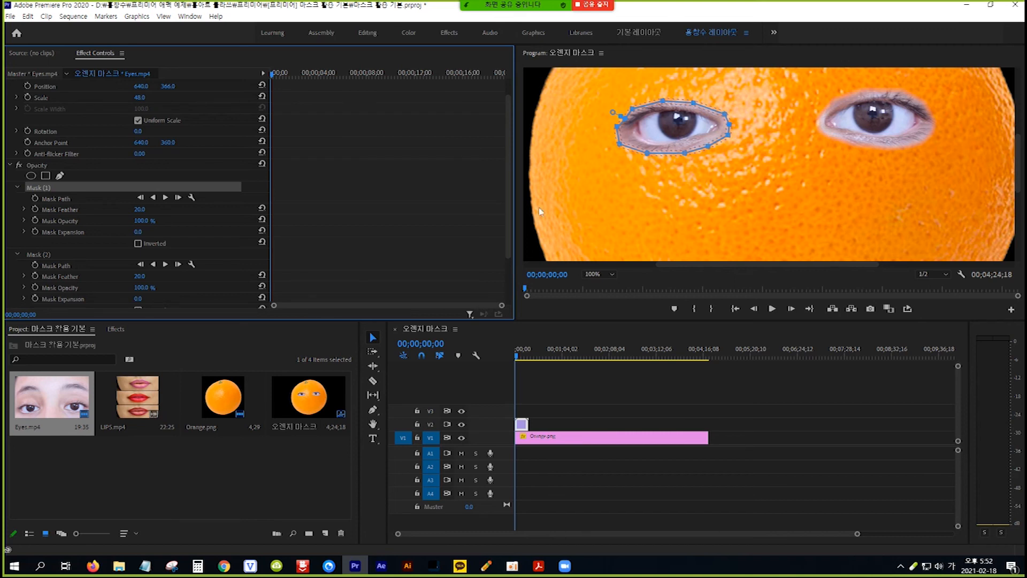
left_click(61, 253)
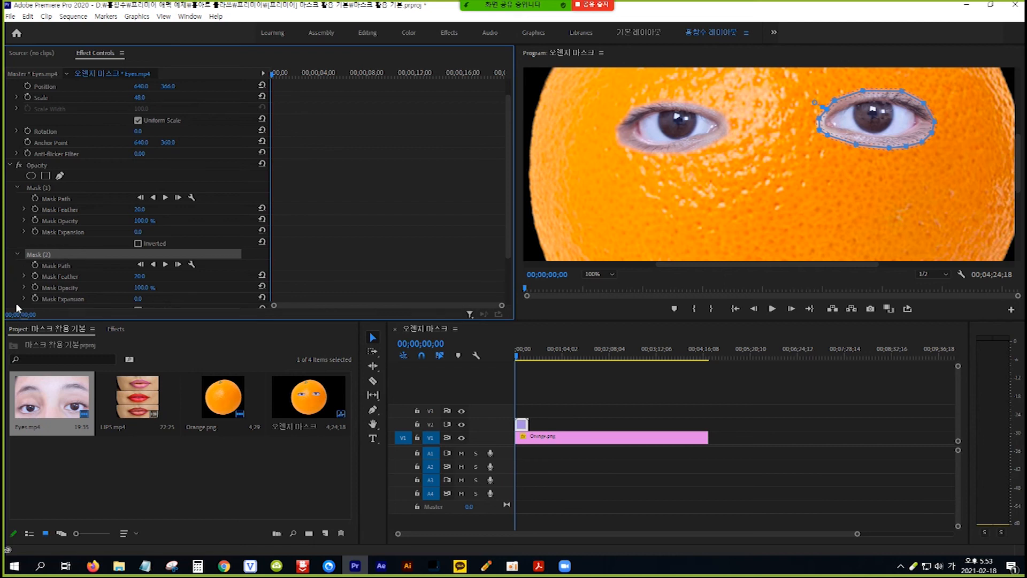
Place the LIPS.mp4 clip on track V3 at the start of the sequence, above the eyes clip
left_click(133, 405)
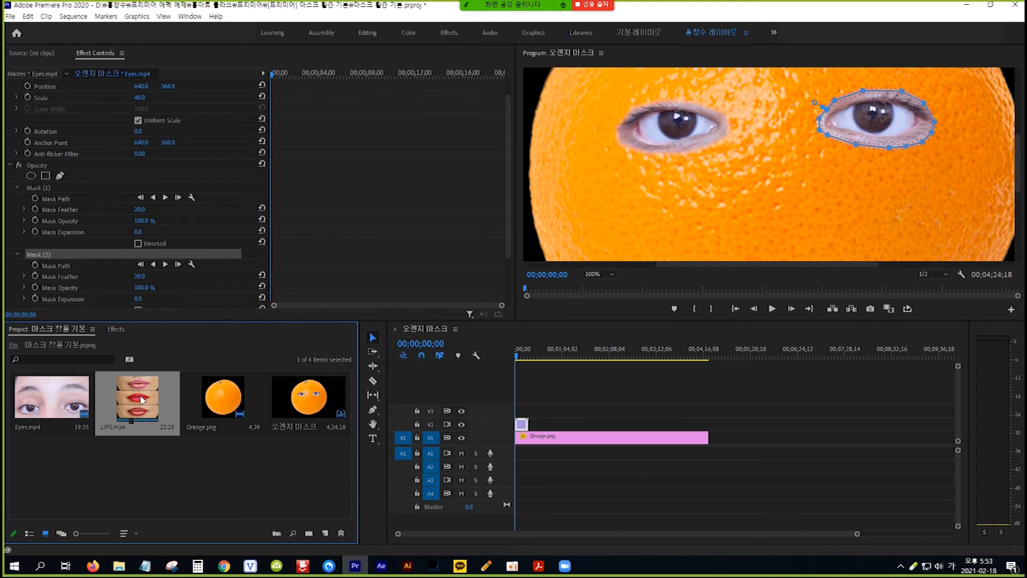
left_click_drag(142, 400, 522, 418)
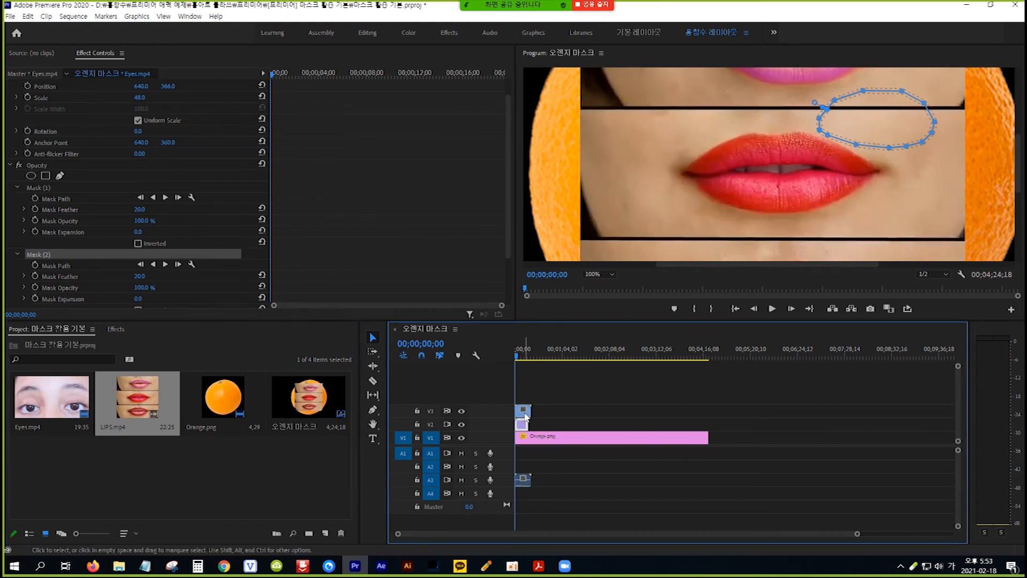
Set the LIPS.mp4 clip's Scale to 95 and its vertical Position to 756
left_click(525, 416)
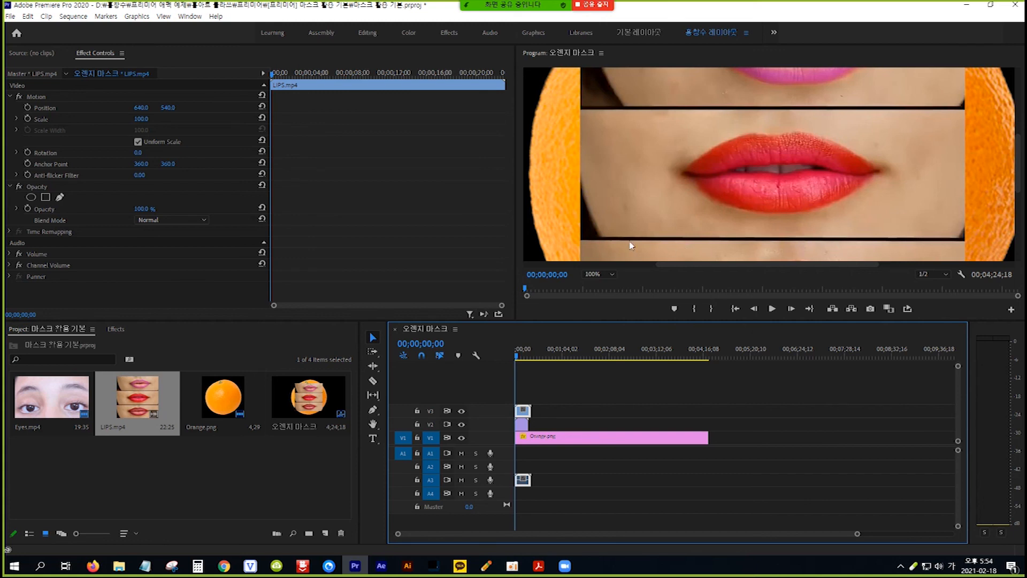
left_click(143, 118)
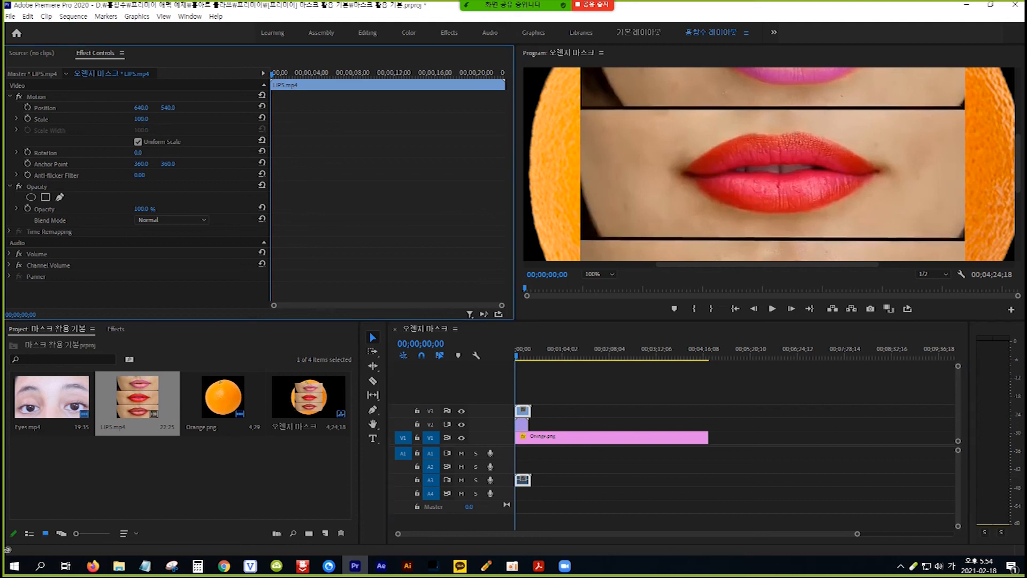
mouse_move(142, 118)
left_mouse_down()
mouse_move(125, 119)
mouse_move(139, 118)
left_mouse_up()
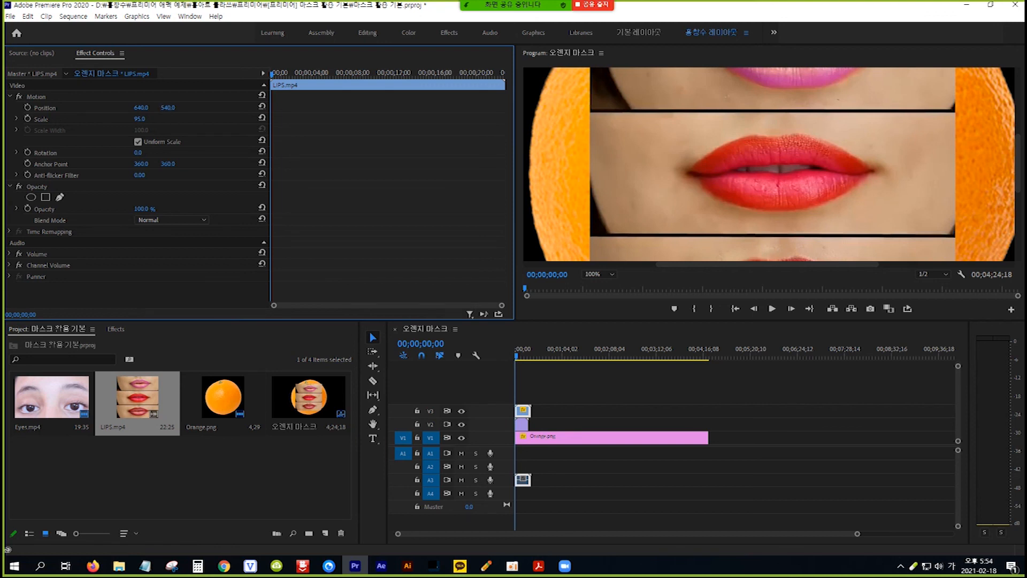
left_click_drag(168, 107, 283, 107)
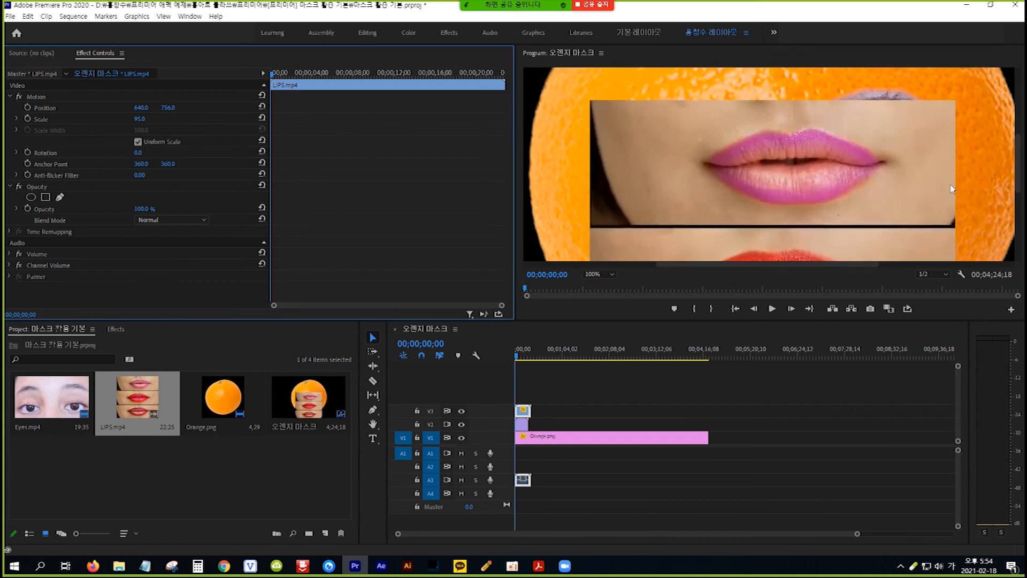
Draw a closed freeform Opacity mask around the red lips in the middle of the LIPS.mp4 clip
left_click_drag(1017, 170, 1024, 206)
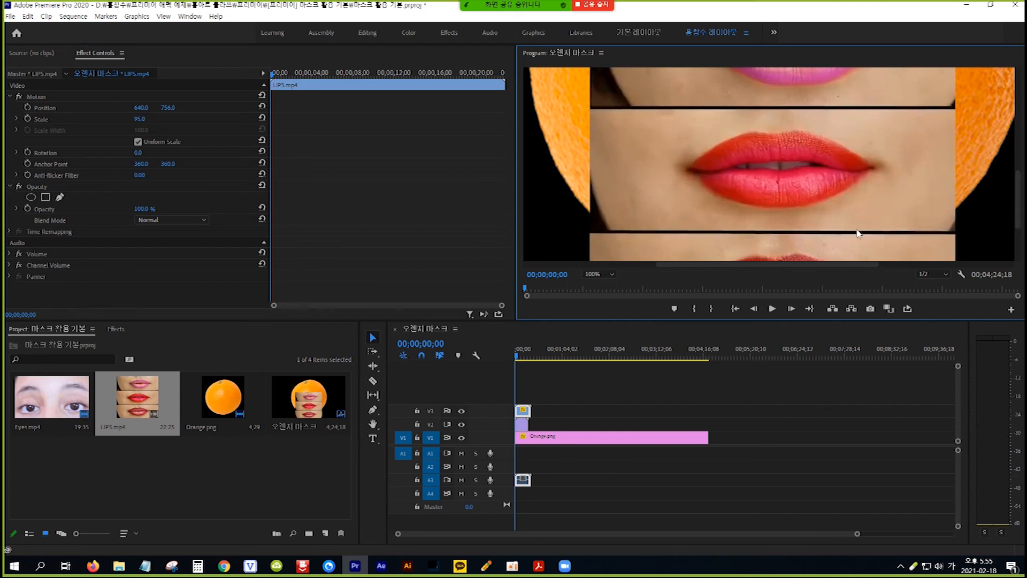
left_click(60, 197)
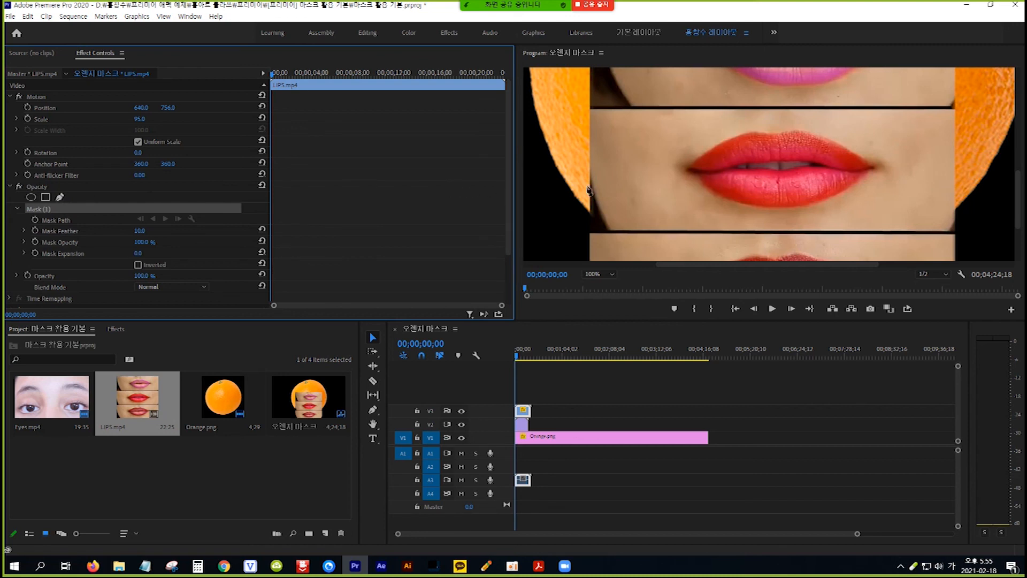
left_click(684, 169)
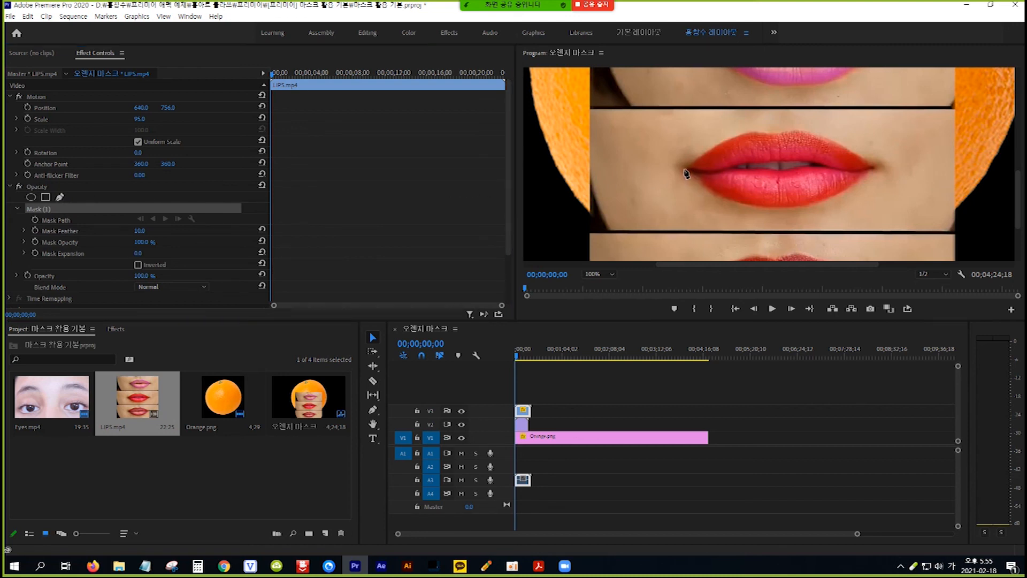
left_click(708, 148)
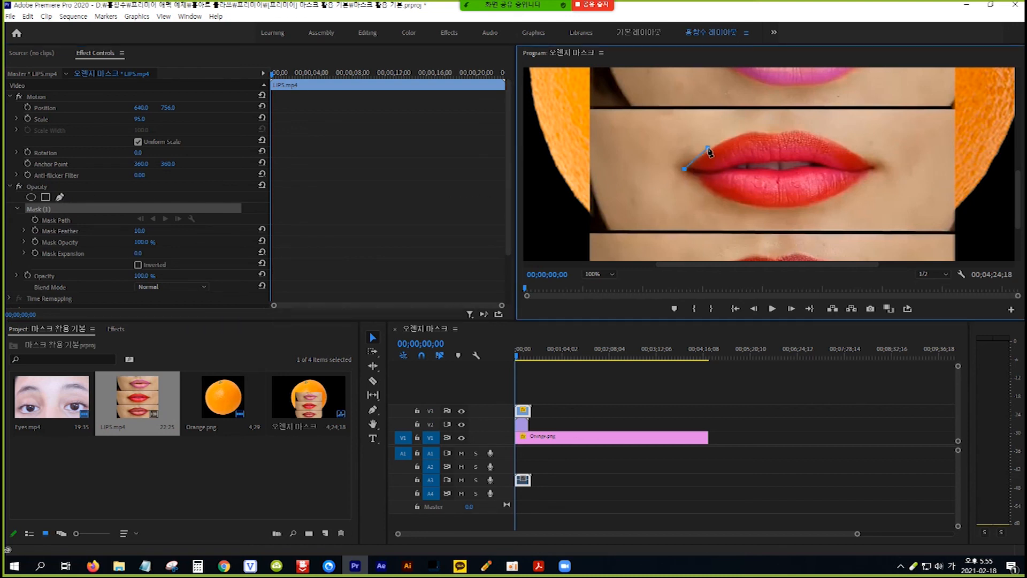
left_click(735, 131)
left_click(771, 131)
left_click(796, 128)
left_click(839, 141)
left_click(869, 159)
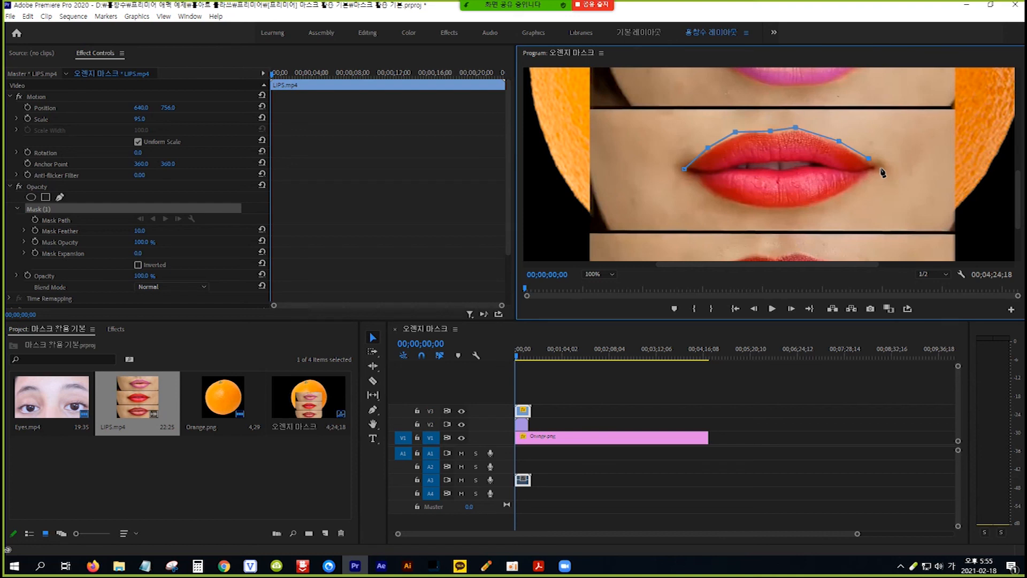
left_click(841, 196)
left_click(811, 207)
left_click(765, 209)
left_click(730, 203)
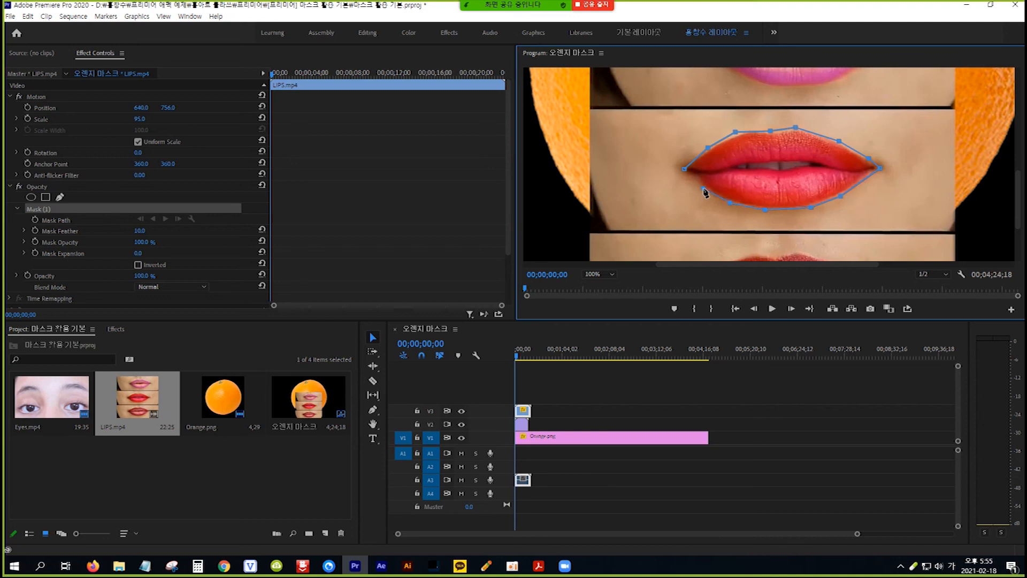
left_click(685, 170)
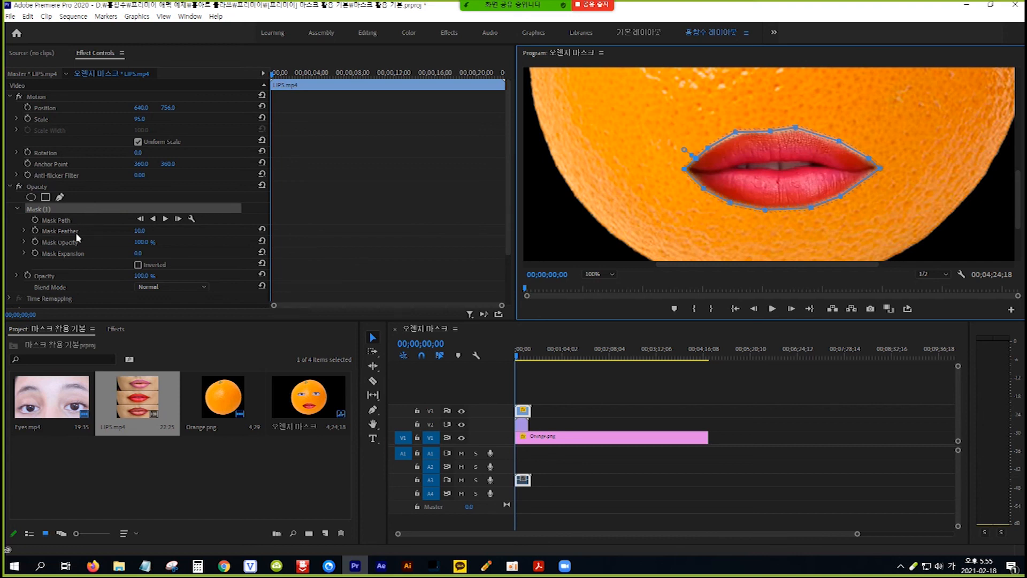
Set the Mask Feather of the lips mask to 20
left_click(140, 232)
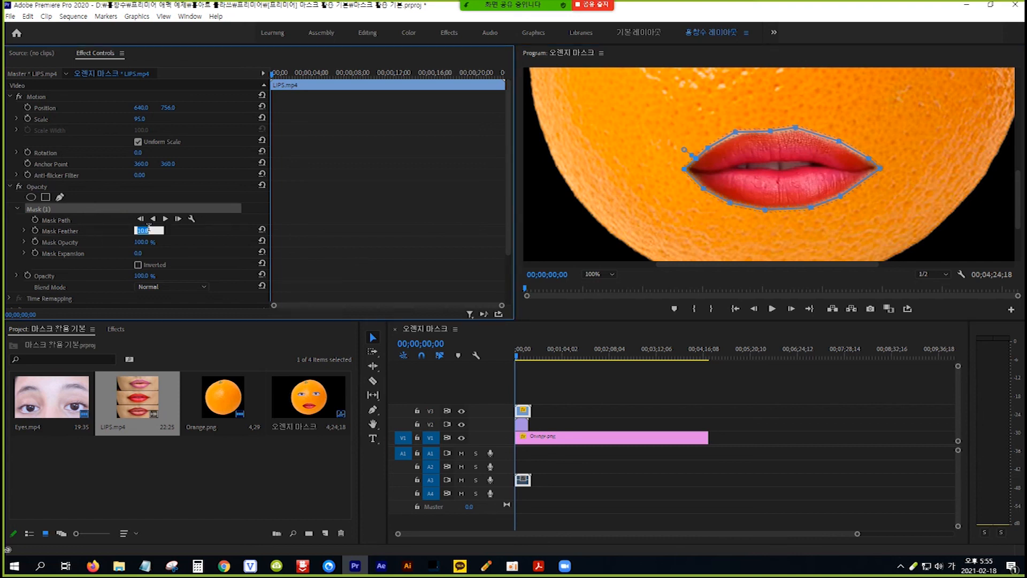
type("20")
key("Return")
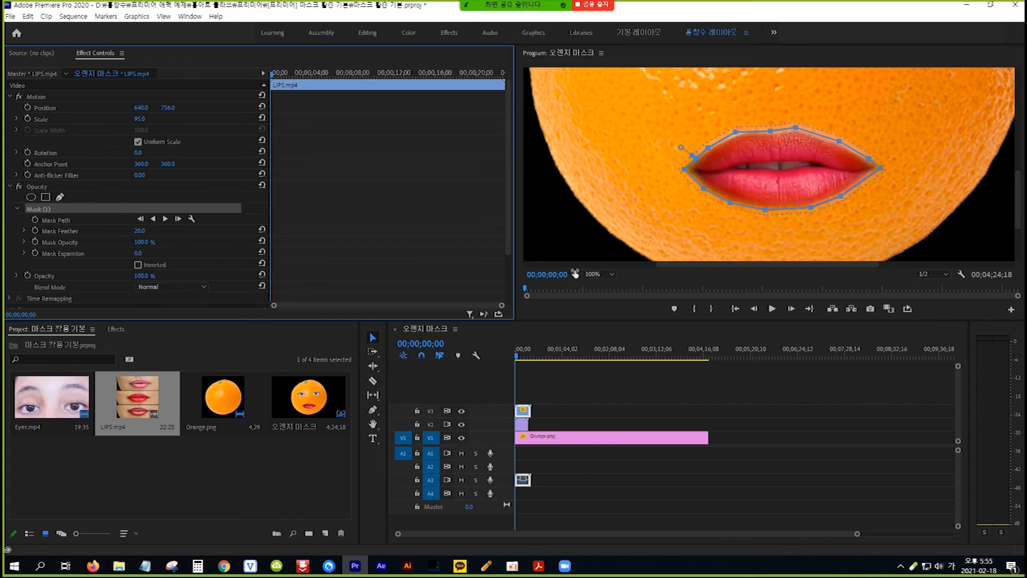
left_click(612, 273)
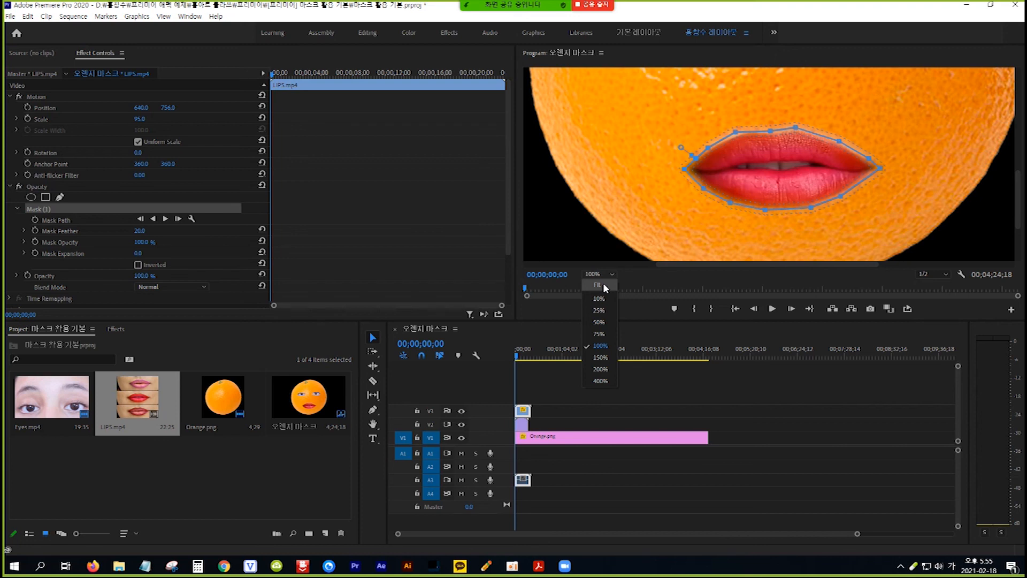
left_click(604, 287)
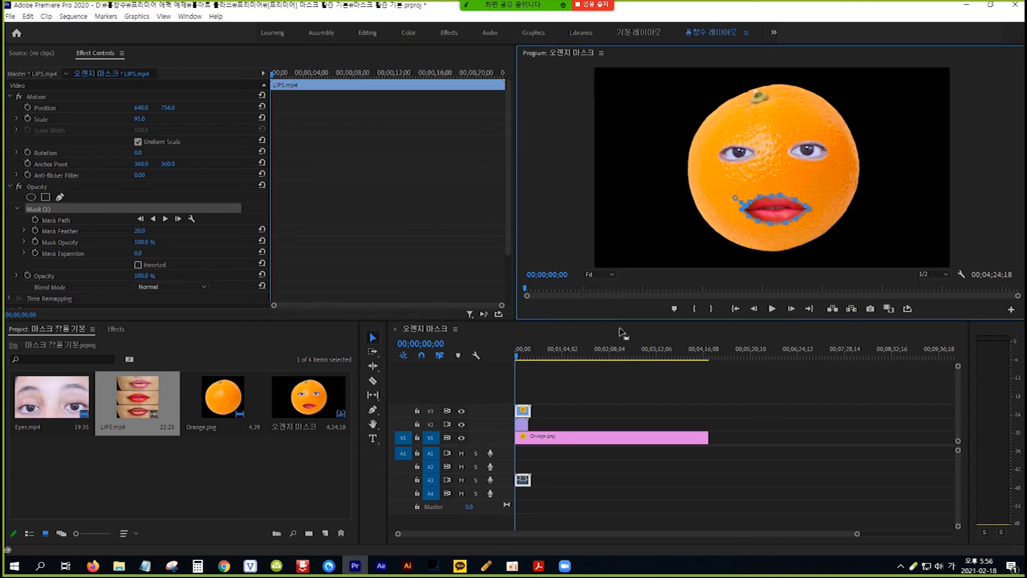